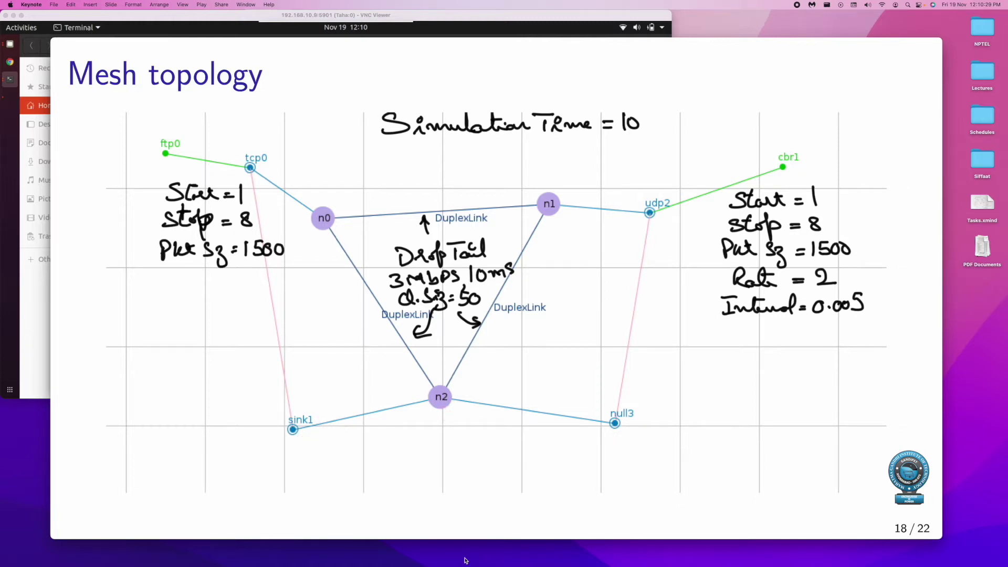
Step: Leave the Keynote Mesh topology slide for another app using Cmd+Tab
{"action": "key", "text": "super+Tab"}
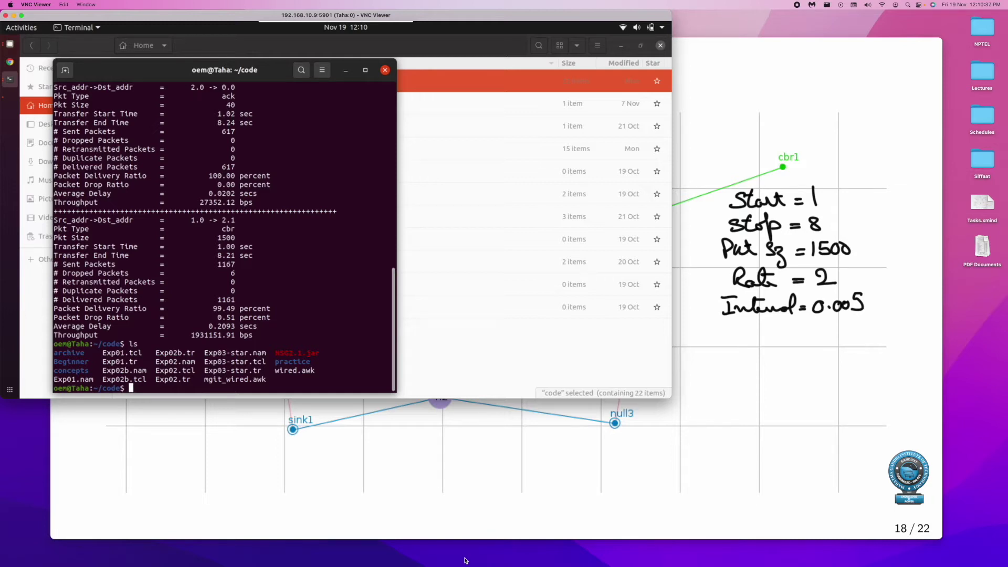
Step: Shrink the Keynote slide window so the VNC terminal is visible and focused
{"action": "left_click", "coordinate": [730, 54]}
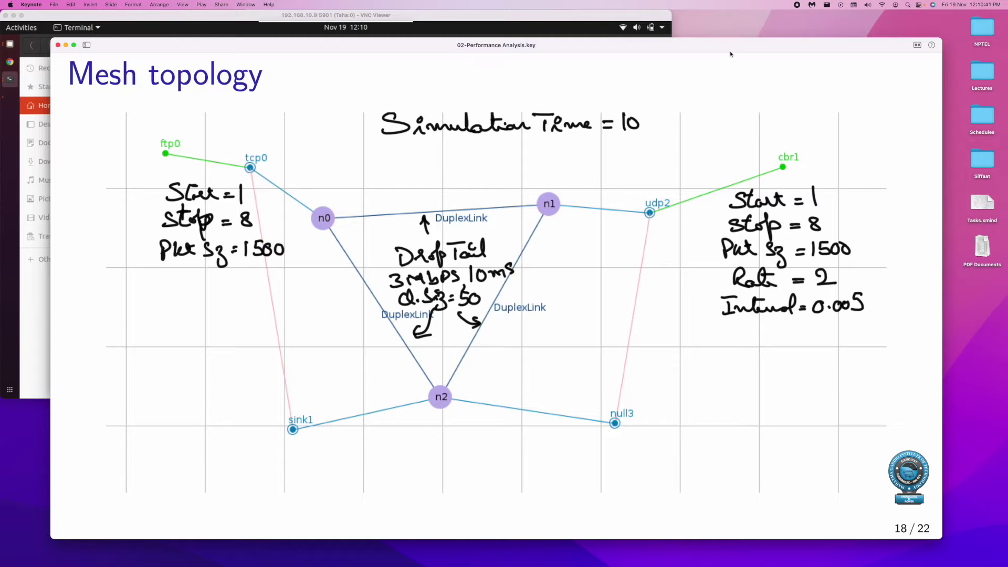
{"action": "double_click", "coordinate": [730, 54]}
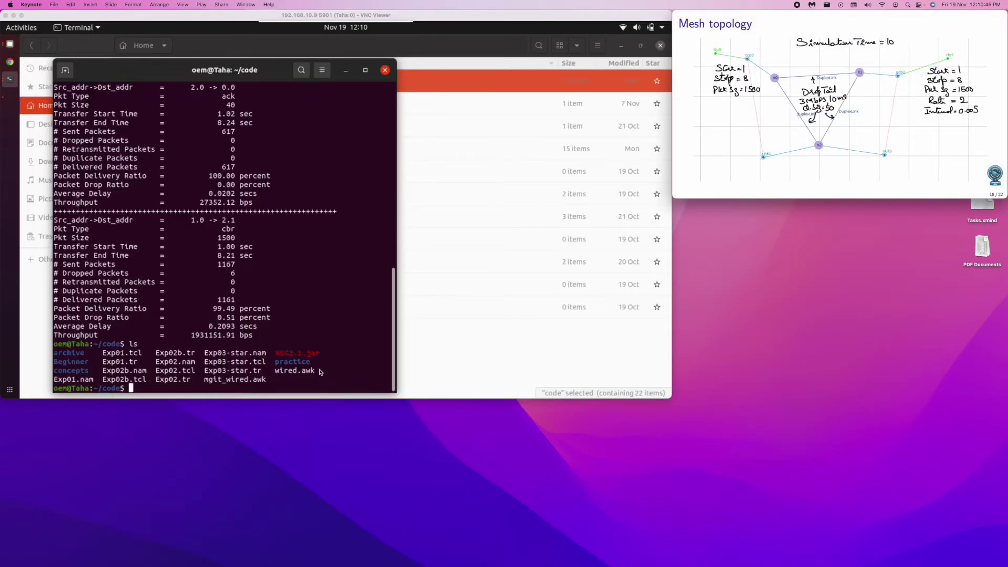
{"action": "left_click", "coordinate": [368, 364]}
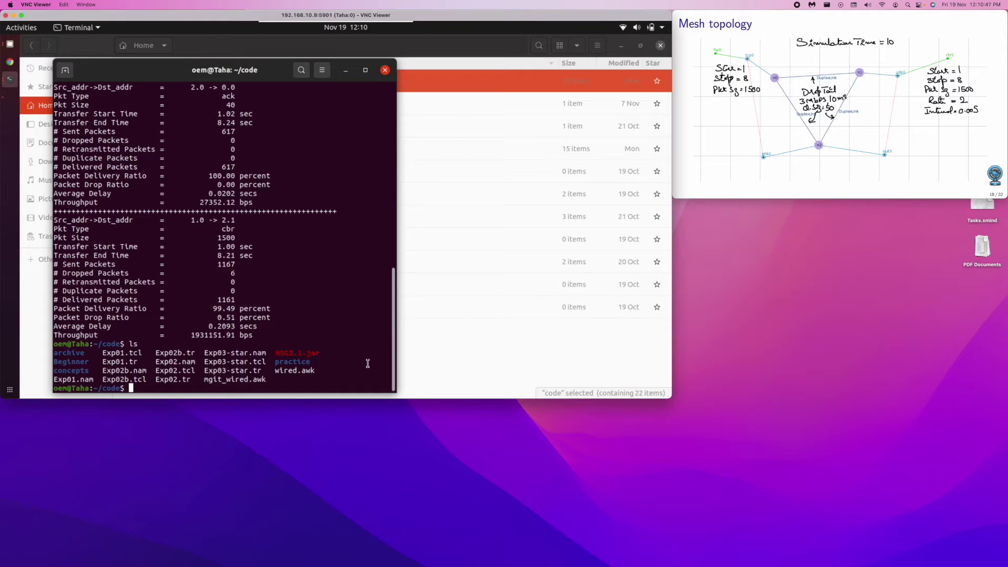
Step: Launch NSG2 in the background with 'java -jar NSG2.1.jar &'
{"action": "key", "text": "Return"}
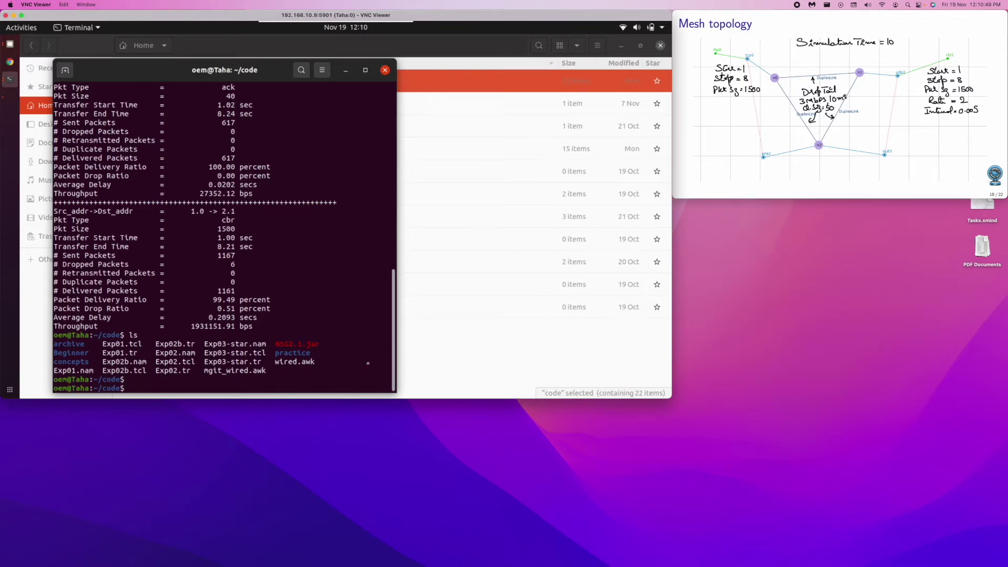
{"action": "type", "text": "java -jar NSG"}
{"action": "key", "text": "Tab"}
{"action": "type", "text": "&"}
{"action": "key", "text": "Return"}
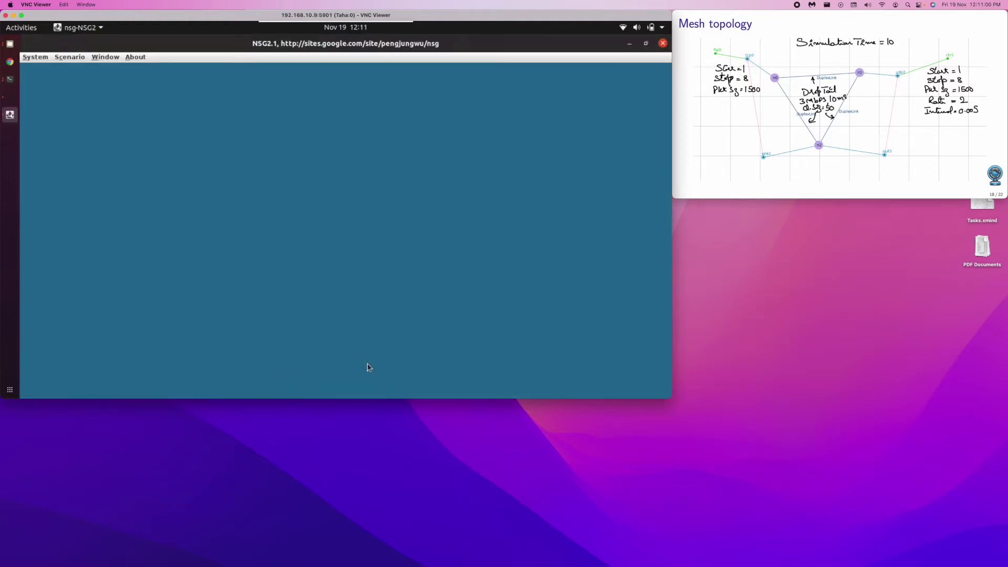
Step: Start a new wired scenario and place nodes n0, n1 and n2 in a triangle
{"action": "left_click", "coordinate": [69, 58]}
{"action": "left_click", "coordinate": [84, 68]}
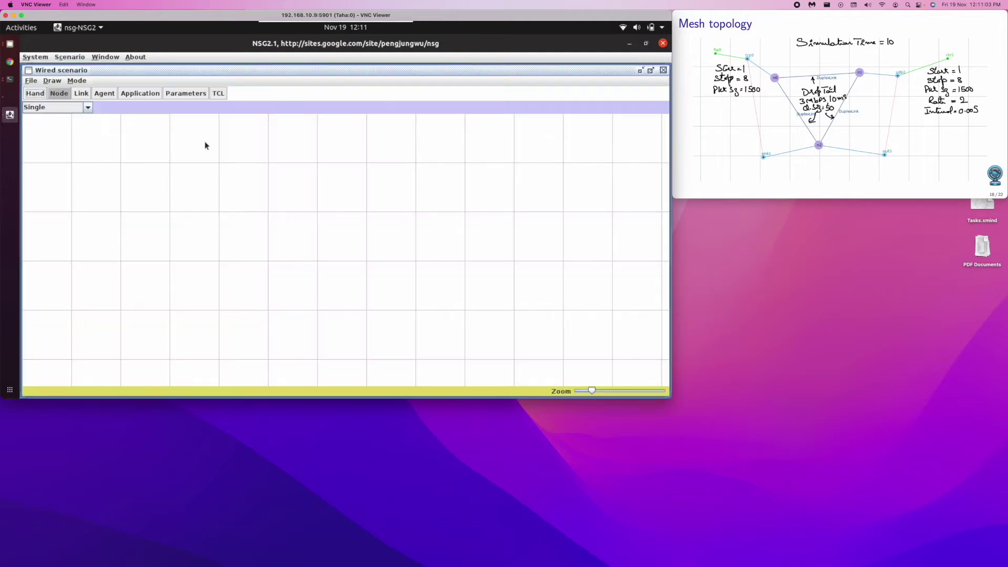
{"action": "left_click", "coordinate": [234, 185]}
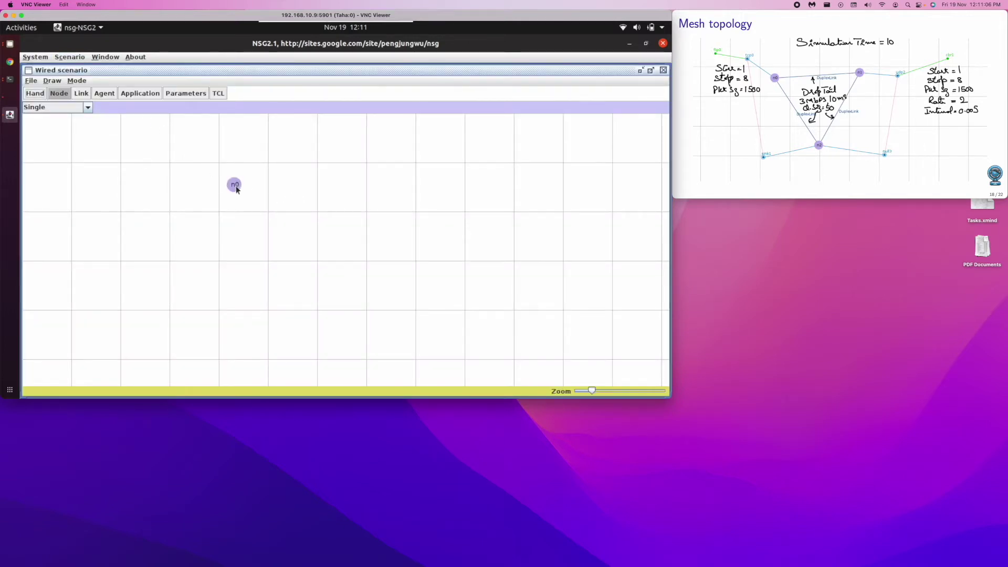
{"action": "left_click", "coordinate": [427, 182]}
{"action": "left_click", "coordinate": [326, 310]}
Step: Set link capacity to 3 and join n0–n1, n2–n1 and n0–n2 with duplex links
{"action": "left_click", "coordinate": [82, 94]}
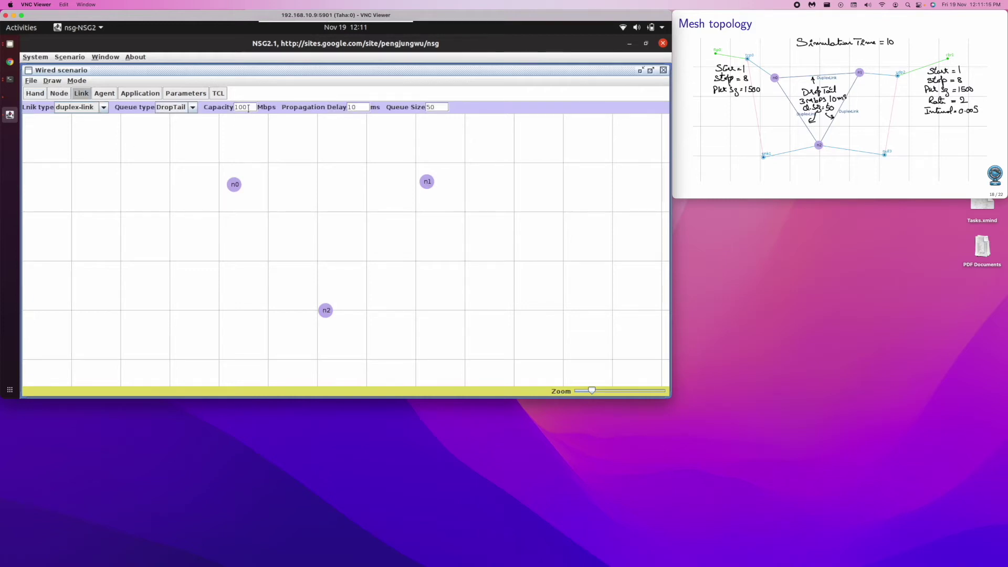
{"action": "left_click_drag", "start_coordinate": [245, 107], "coordinate": [230, 108]}
{"action": "type", "text": "3"}
{"action": "left_click", "coordinate": [426, 182]}
{"action": "left_click_drag", "start_coordinate": [234, 183], "coordinate": [427, 183]}
{"action": "left_click_drag", "start_coordinate": [331, 313], "coordinate": [427, 182]}
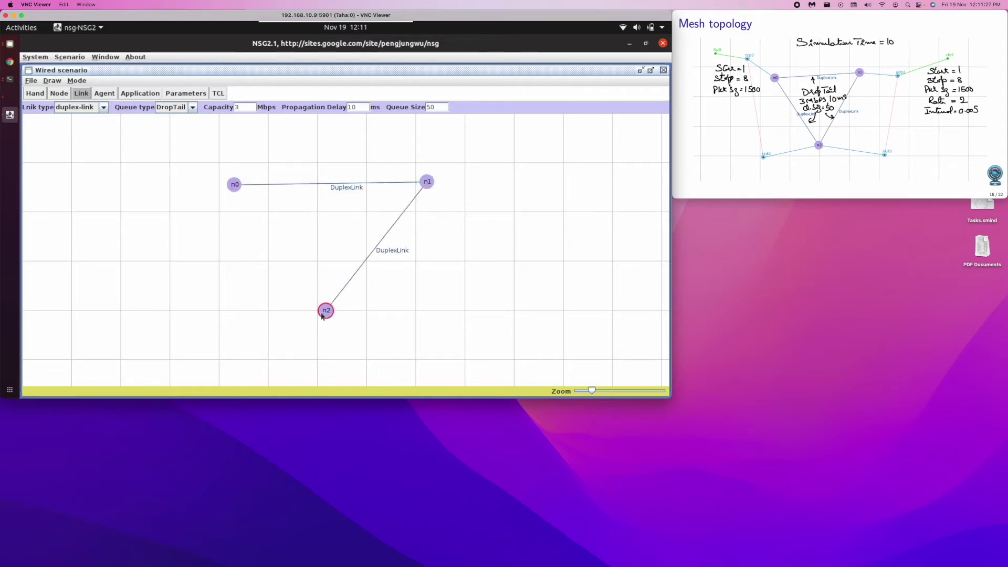
{"action": "left_click_drag", "start_coordinate": [234, 186], "coordinate": [235, 185]}
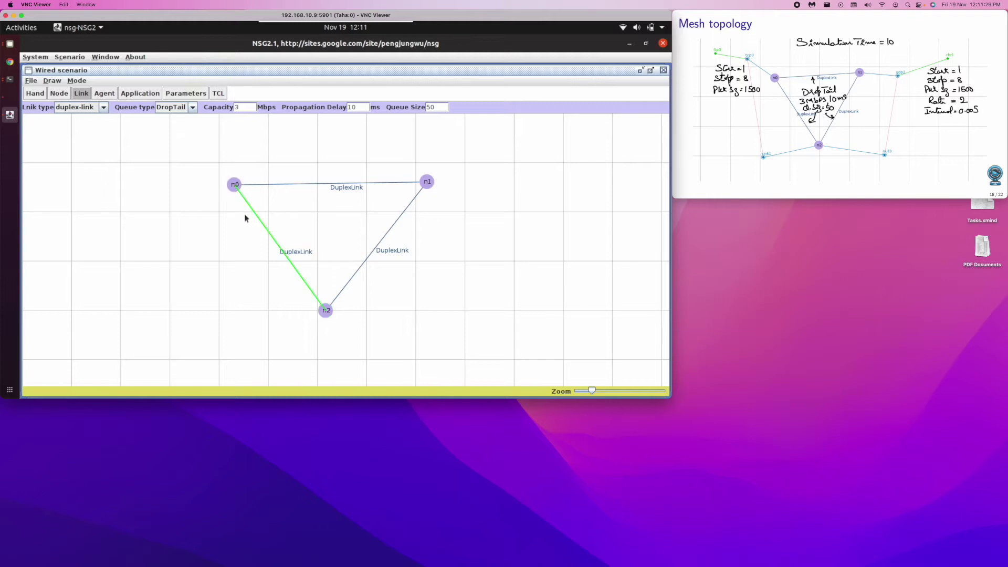
{"action": "left_click", "coordinate": [110, 96]}
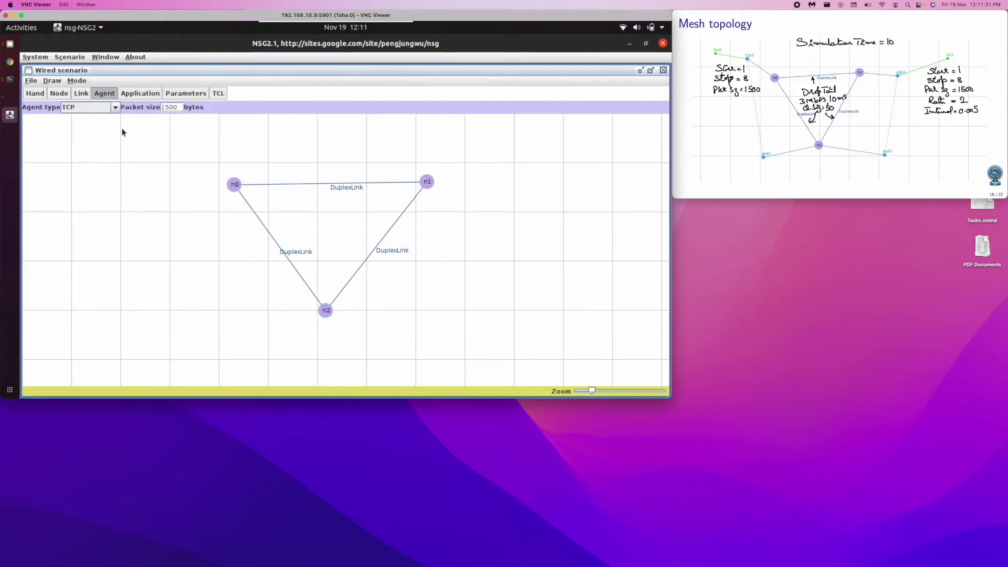
Step: Attach TCP agent tcp0 to n0 and TCP sink sink1 to n2, and connect them
{"action": "left_click_drag", "start_coordinate": [234, 185], "coordinate": [179, 153]}
{"action": "left_click", "coordinate": [115, 108]}
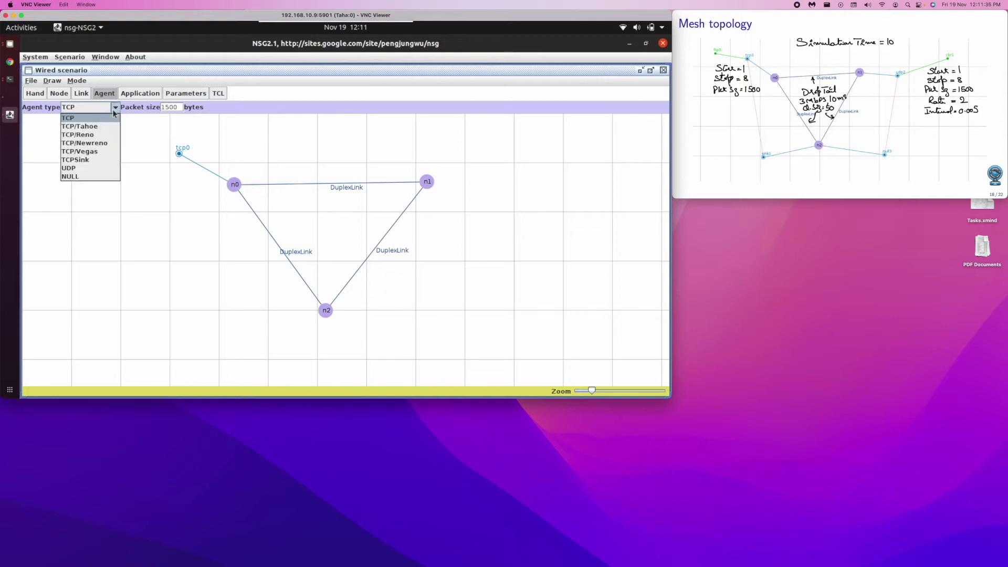
{"action": "left_click", "coordinate": [86, 160]}
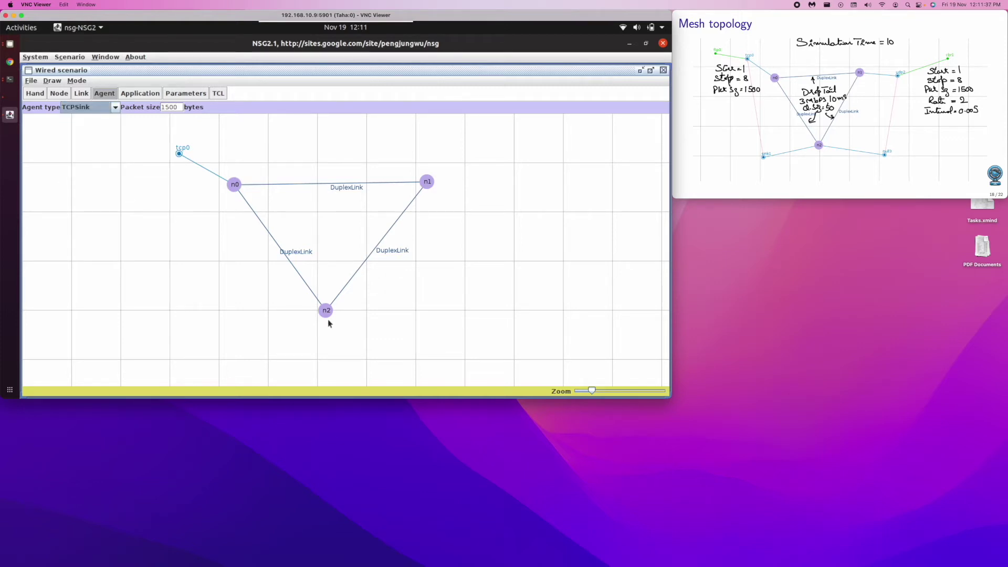
{"action": "left_click_drag", "start_coordinate": [326, 311], "coordinate": [245, 333]}
{"action": "left_click", "coordinate": [179, 153]}
{"action": "left_click", "coordinate": [245, 333]}
Step: Attach UDP agent udp2 to n1 and null agent null3 to n2, and connect them
{"action": "left_click", "coordinate": [115, 107]}
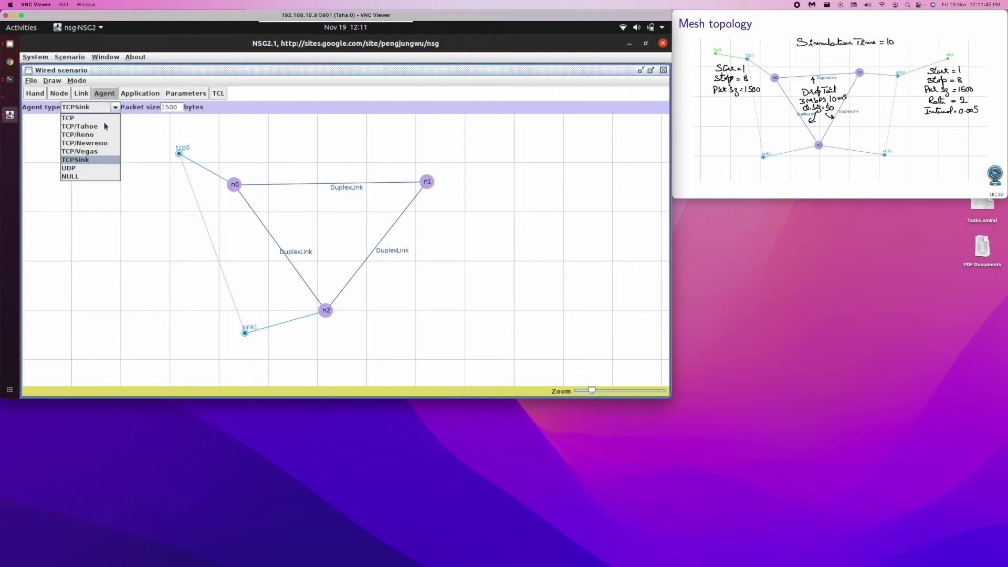
{"action": "left_click", "coordinate": [82, 169]}
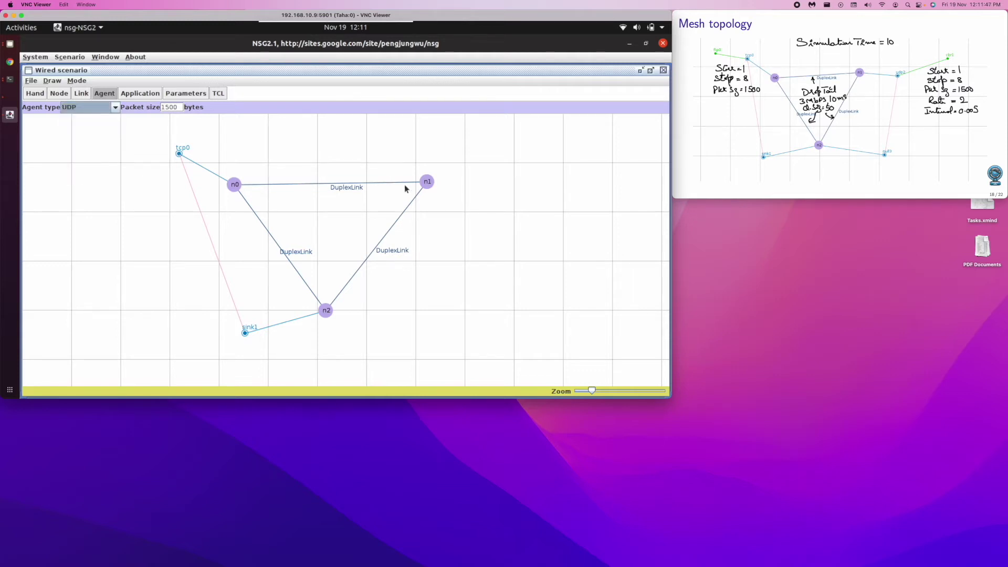
{"action": "left_click", "coordinate": [428, 182]}
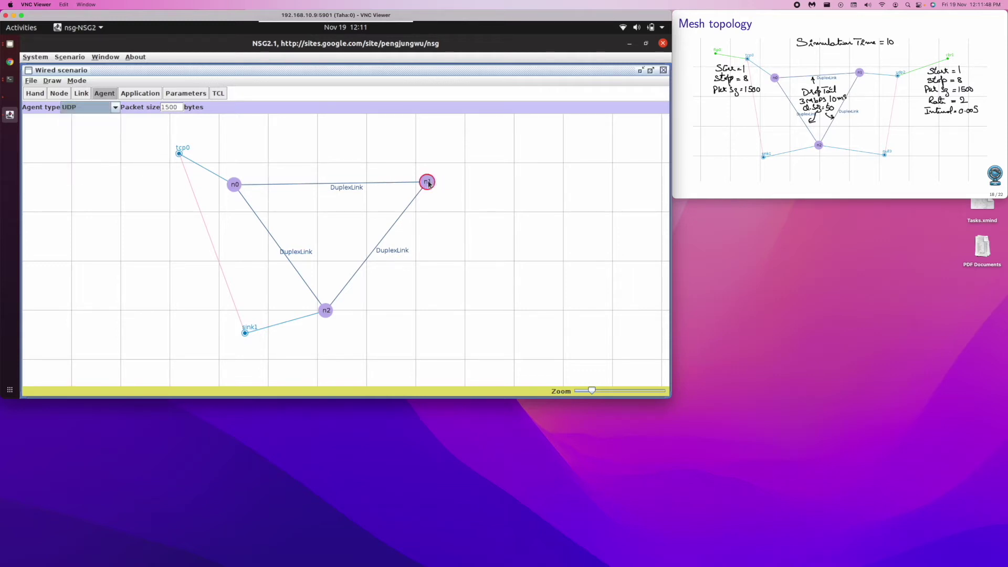
{"action": "left_click", "coordinate": [487, 162]}
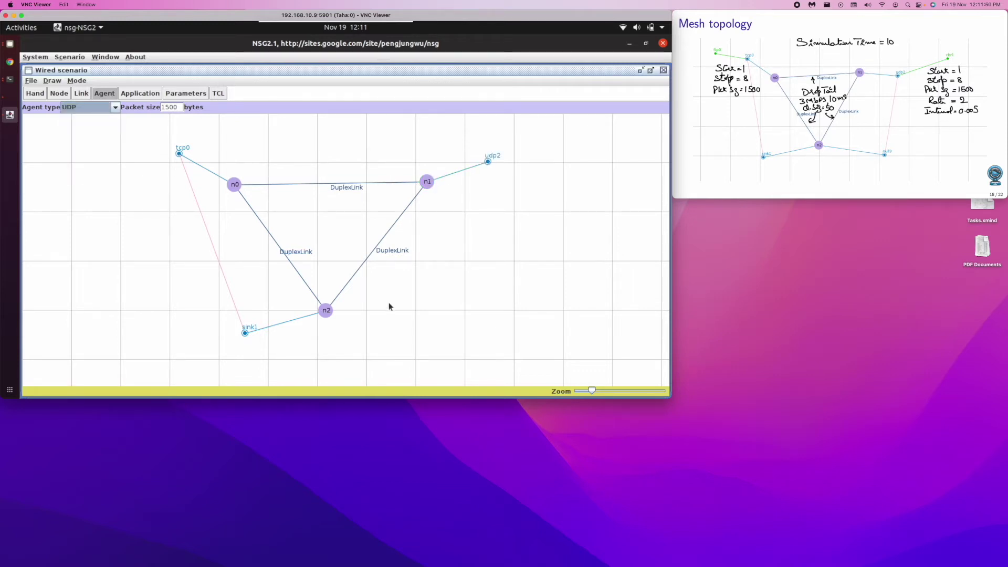
{"action": "left_click", "coordinate": [115, 107]}
{"action": "left_click", "coordinate": [82, 178]}
{"action": "left_click", "coordinate": [326, 311]}
{"action": "left_click", "coordinate": [433, 323]}
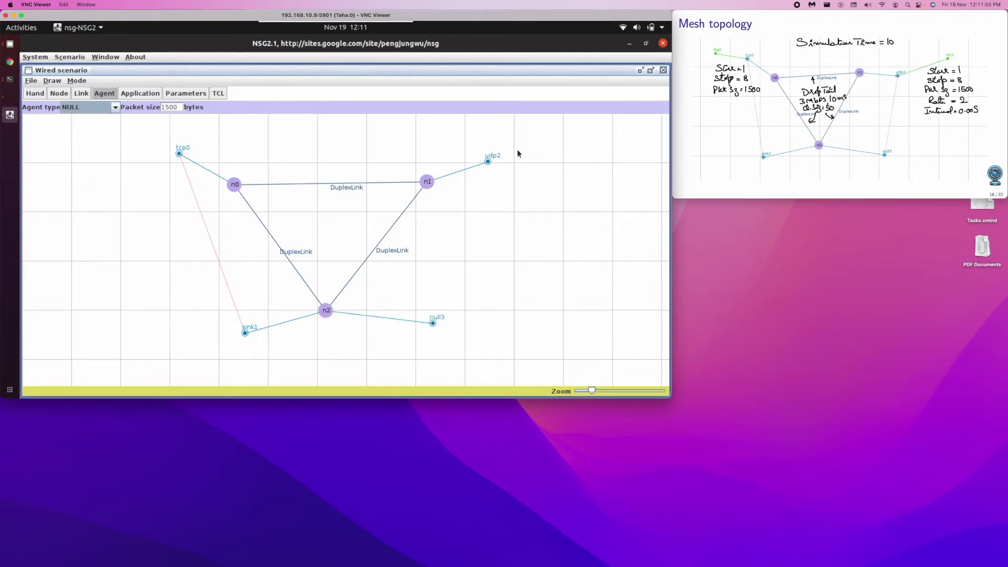
{"action": "left_click", "coordinate": [487, 161]}
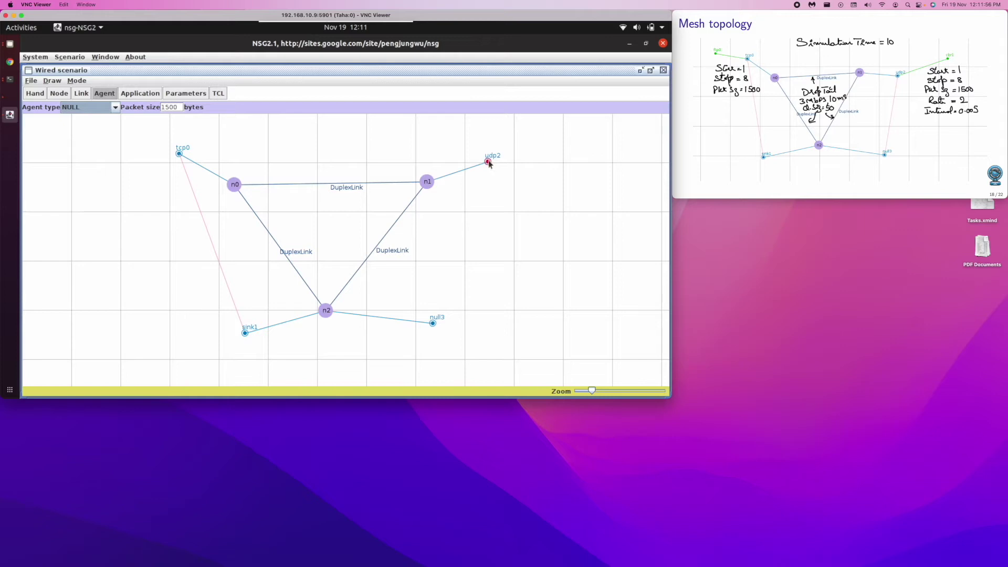
{"action": "left_click", "coordinate": [432, 322]}
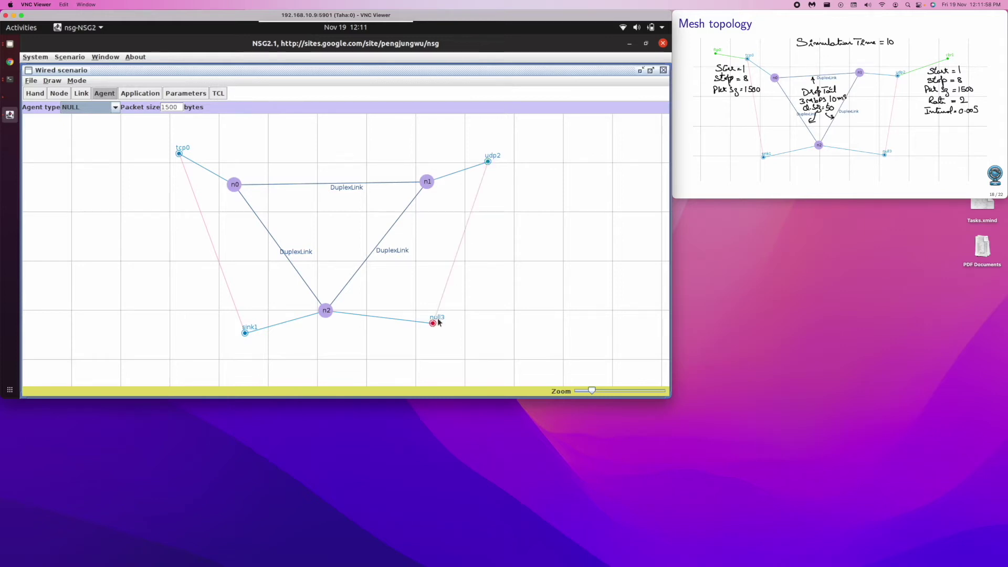
{"action": "left_click", "coordinate": [140, 96]}
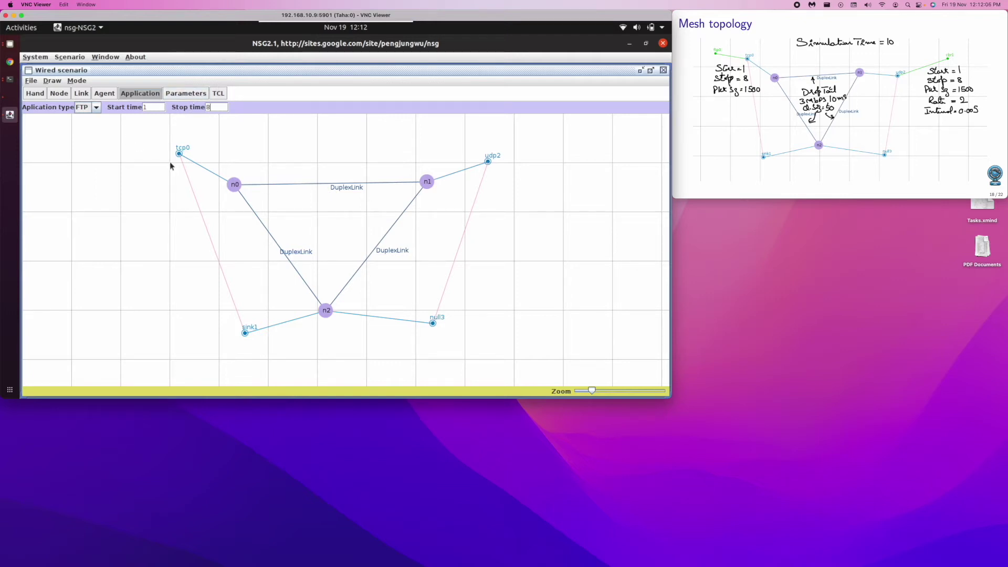
Step: Attach FTP source ftp0 to tcp0 and CBR source cbr1 with 1500-byte packets to udp2
{"action": "left_click_drag", "start_coordinate": [176, 157], "coordinate": [134, 143]}
{"action": "left_click", "coordinate": [97, 108]}
{"action": "left_click", "coordinate": [90, 126]}
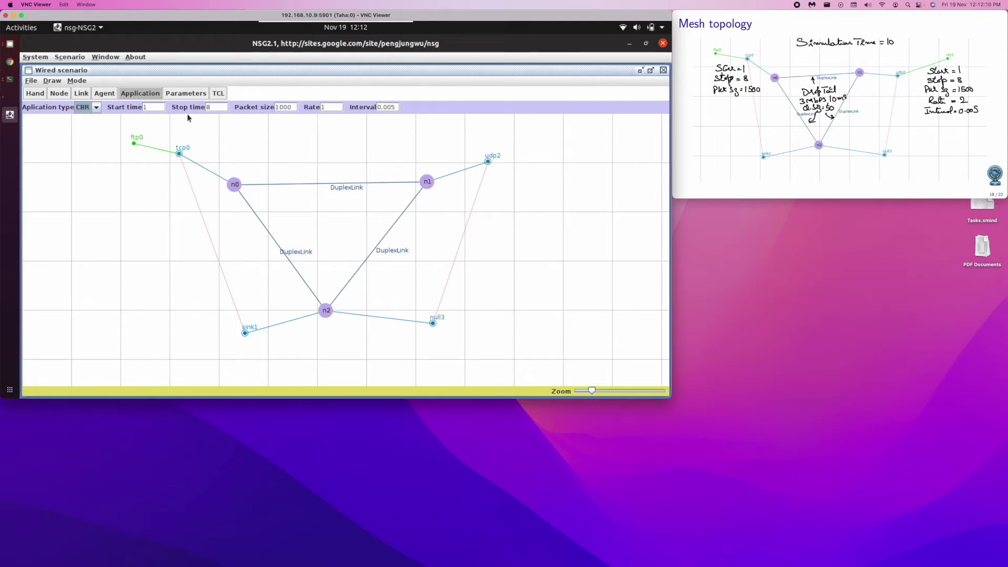
{"action": "left_click", "coordinate": [283, 107]}
{"action": "key", "text": "BackSpace"}
{"action": "type", "text": "5"}
{"action": "left_click_drag", "start_coordinate": [488, 161], "coordinate": [546, 153]}
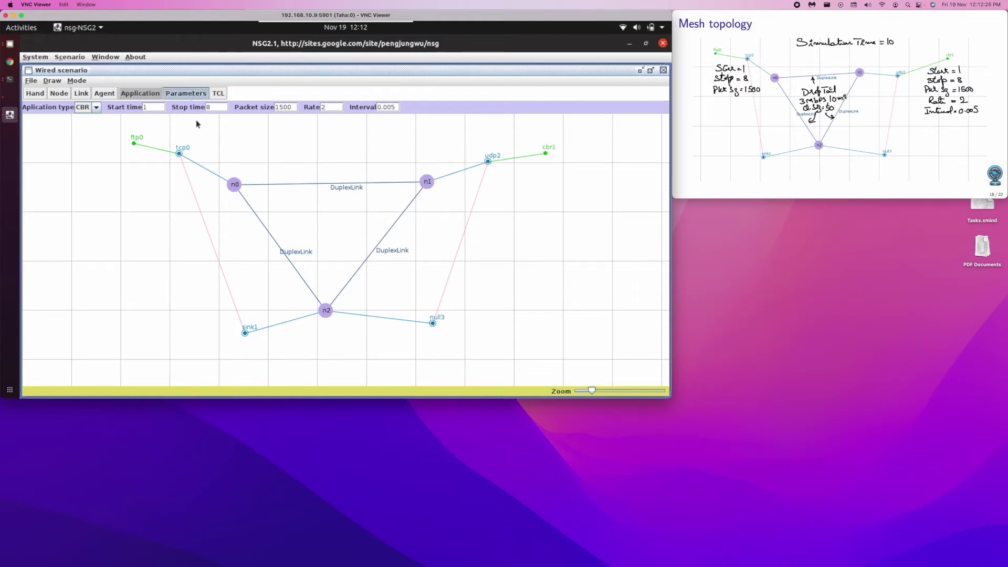
Step: Name the trace and NAM files Exp03-Mesh.tr and Exp03-Mesh.nam, saving them as default
{"action": "left_click", "coordinate": [385, 109]}
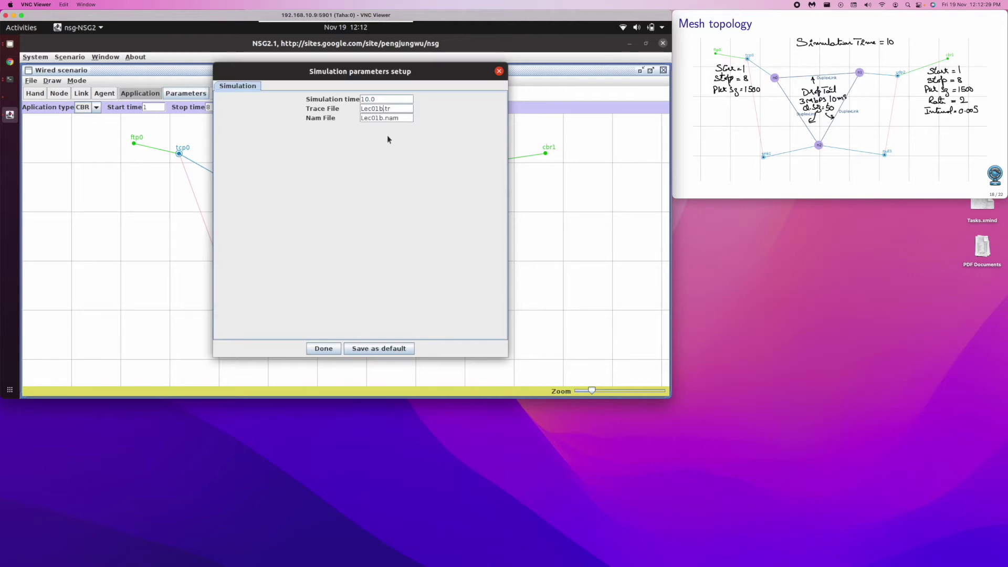
{"action": "type", "text": "Ex"}
{"action": "key", "text": "BackSpace"}
{"action": "key", "text": "BackSpace"}
{"action": "key", "text": "BackSpace"}
{"action": "key", "text": "BackSpace"}
{"action": "key", "text": "BackSpace"}
{"action": "key", "text": "BackSpace"}
{"action": "type", "text": "Exp03-Mesh"}
{"action": "left_click", "coordinate": [368, 350]}
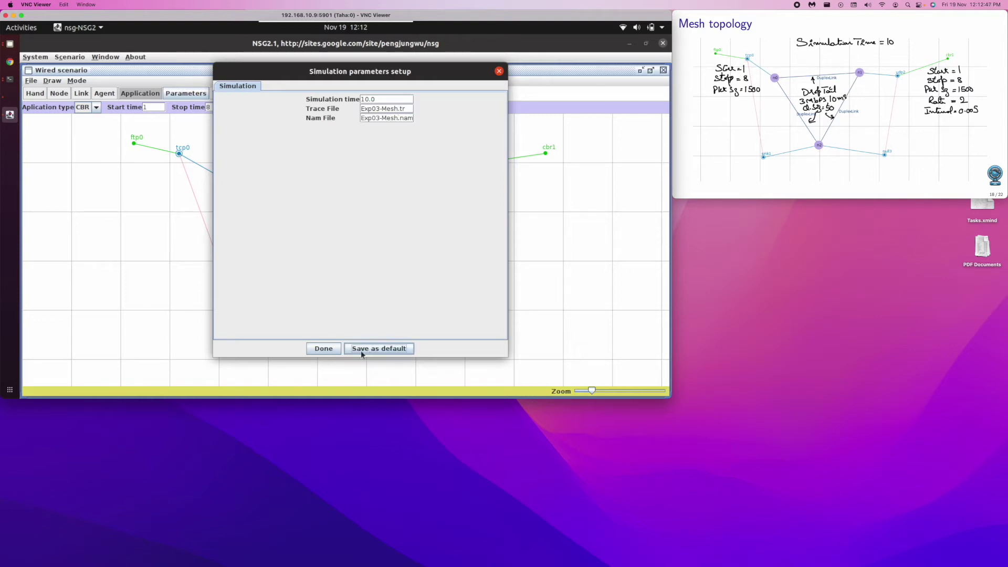
{"action": "left_click", "coordinate": [324, 349]}
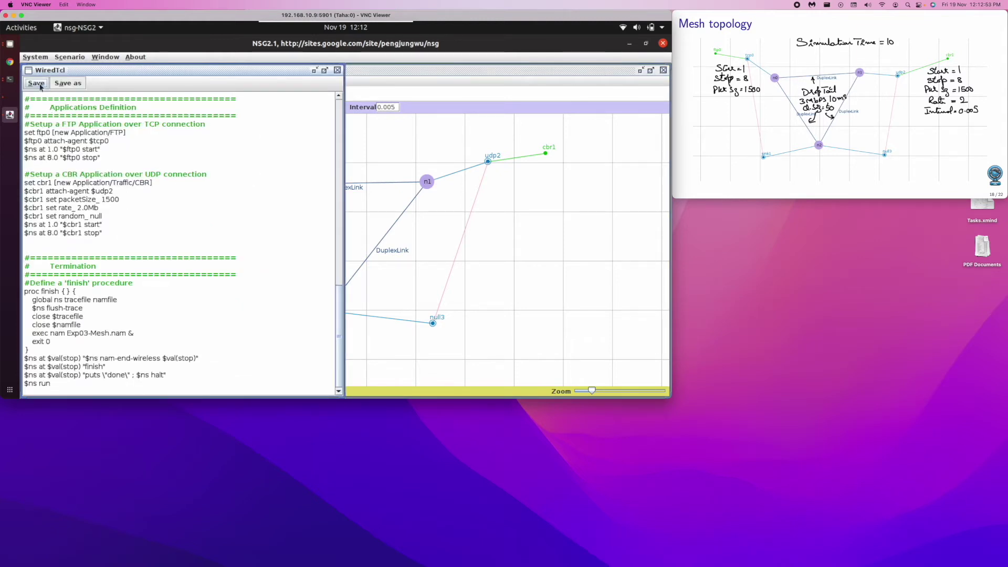
Step: Save the generated script in the code folder as Exp03-Mesh.nam.tcl
{"action": "left_click", "coordinate": [36, 84]}
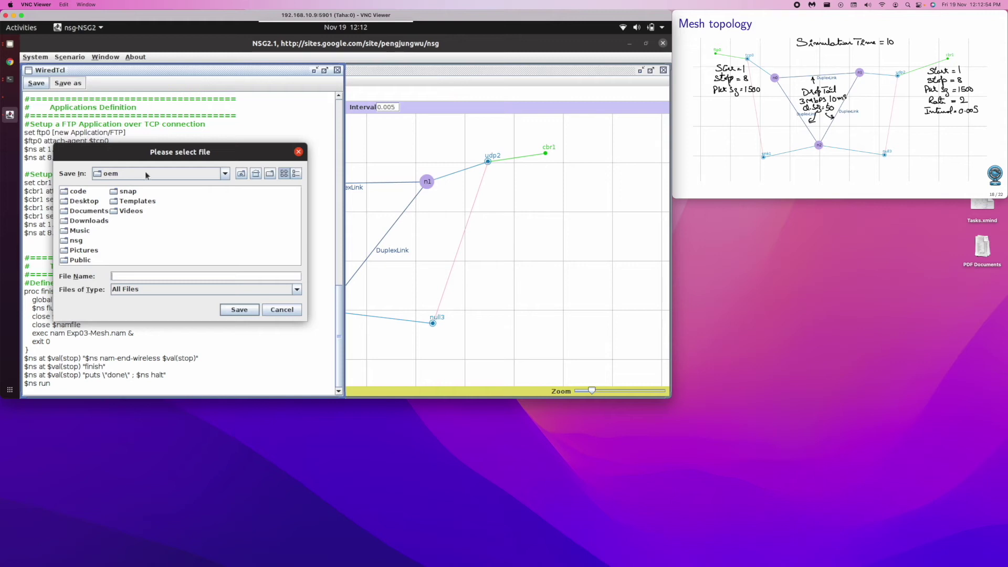
{"action": "double_click", "coordinate": [78, 192]}
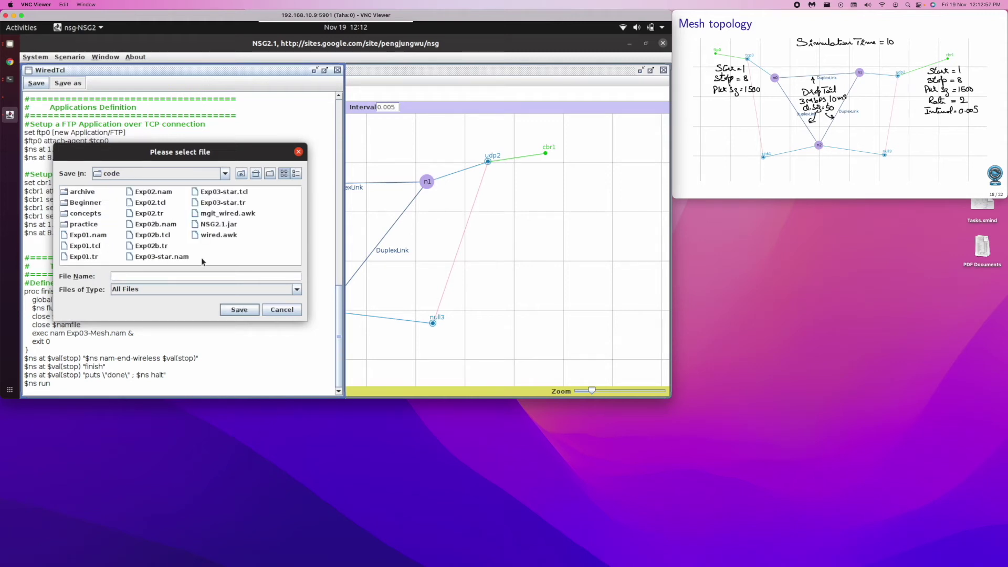
{"action": "left_click", "coordinate": [167, 257]}
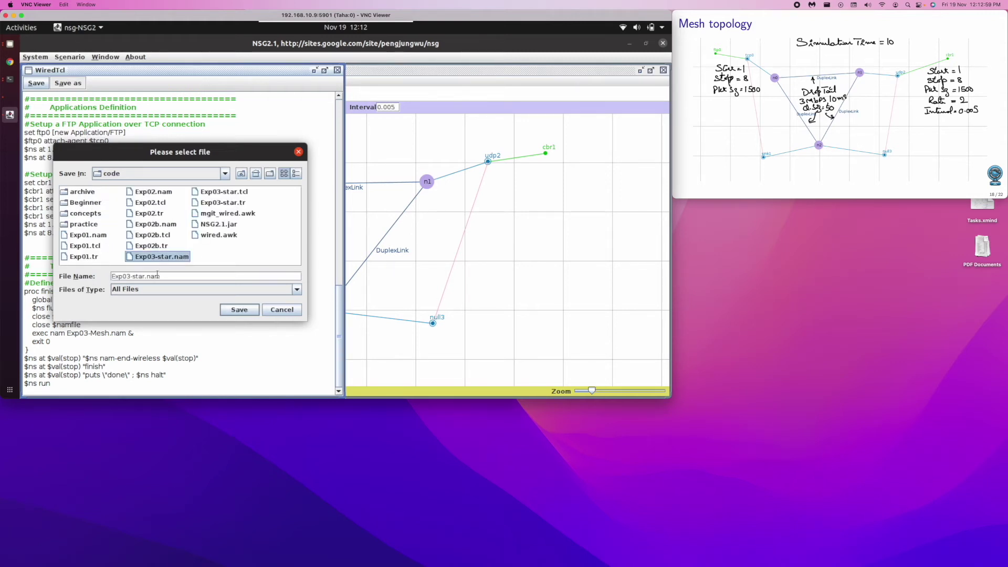
{"action": "left_click", "coordinate": [146, 276]}
{"action": "key", "text": "BackSpace"}
{"action": "key", "text": "BackSpace"}
{"action": "key", "text": "BackSpace"}
{"action": "key", "text": "BackSpace"}
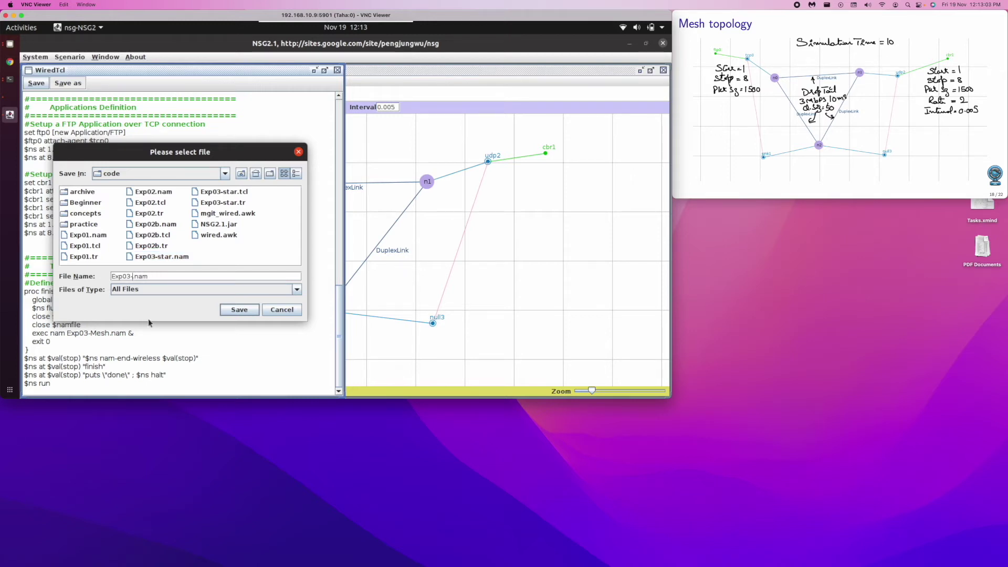
{"action": "type", "text": "Mesh"}
{"action": "left_click", "coordinate": [239, 311]}
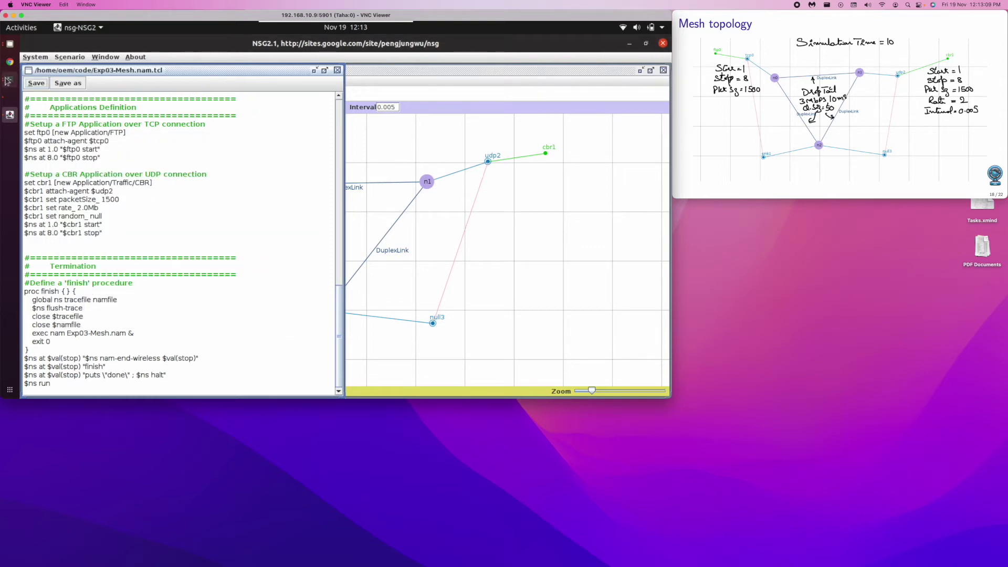
Step: Run ls in the terminal and highlight the new Exp03-Mesh.nam.tcl file name
{"action": "left_click", "coordinate": [9, 79]}
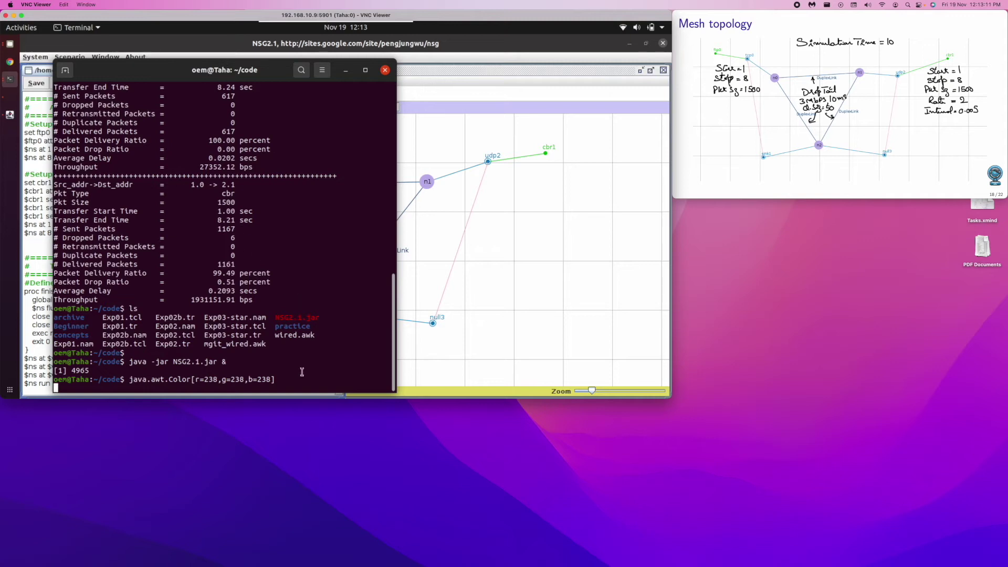
{"action": "key", "text": "Return"}
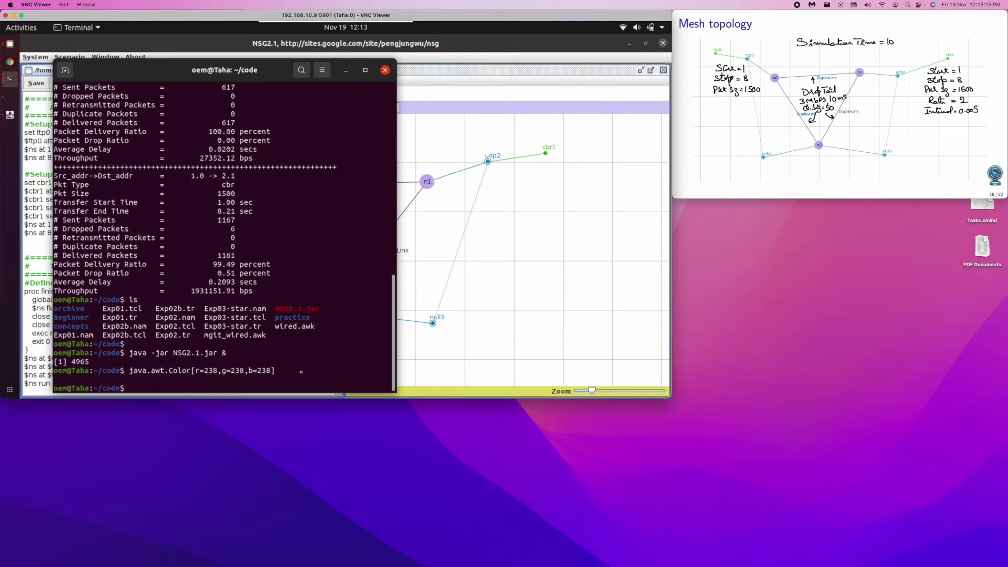
{"action": "type", "text": "ls"}
{"action": "key", "text": "Return"}
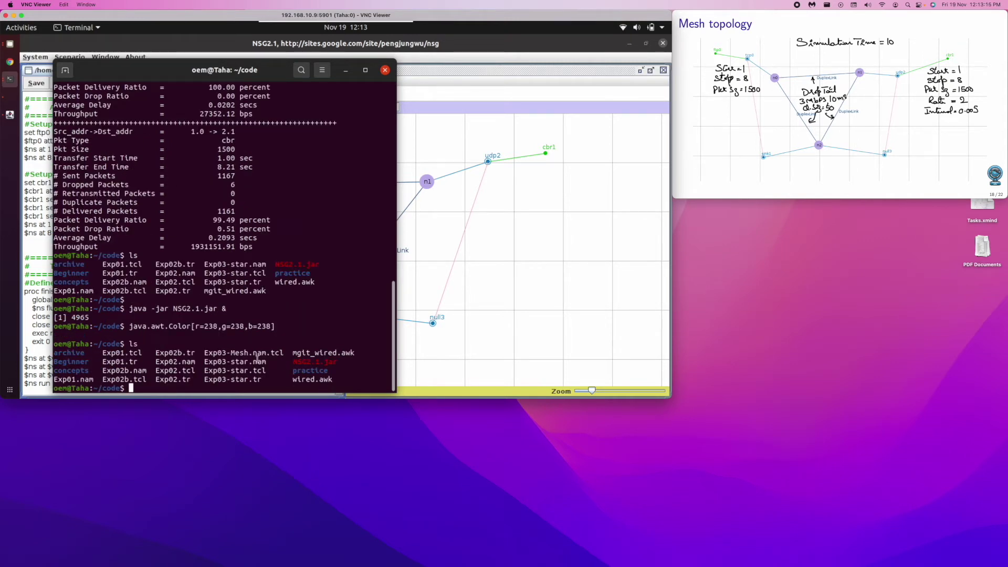
{"action": "left_click_drag", "start_coordinate": [226, 353], "coordinate": [254, 358]}
{"action": "left_click_drag", "start_coordinate": [253, 353], "coordinate": [266, 353]}
Step: In Files, rename code/Exp03-Mesh.nam.tcl to Exp03-Mesh.tcl, then return to the terminal
{"action": "left_click", "coordinate": [10, 46]}
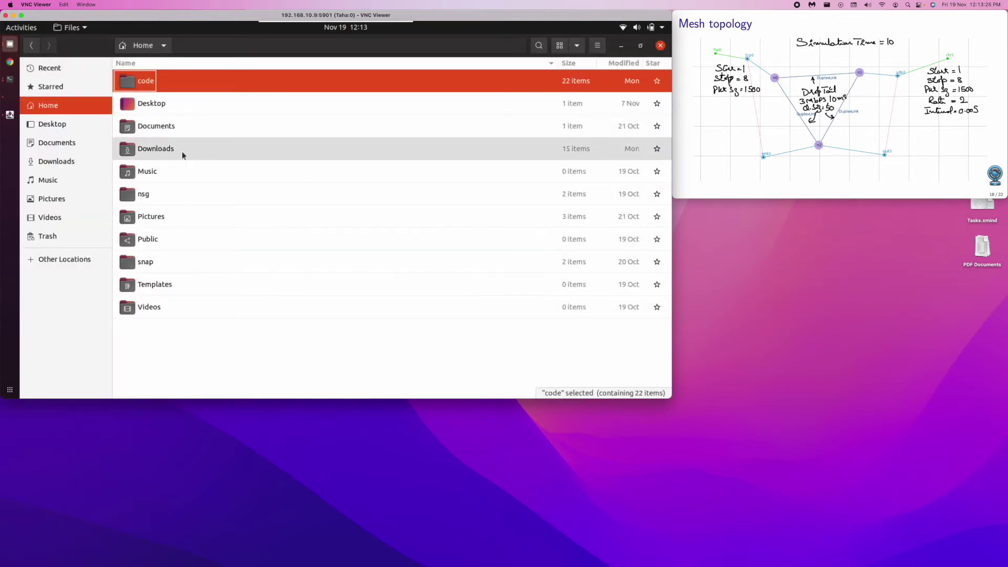
{"action": "left_click", "coordinate": [147, 79]}
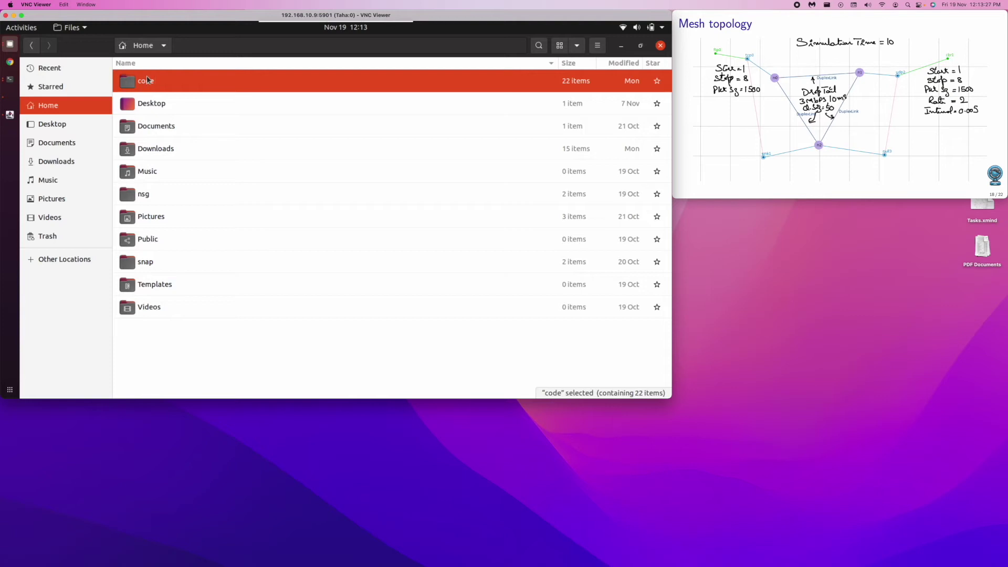
{"action": "double_click", "coordinate": [145, 81]}
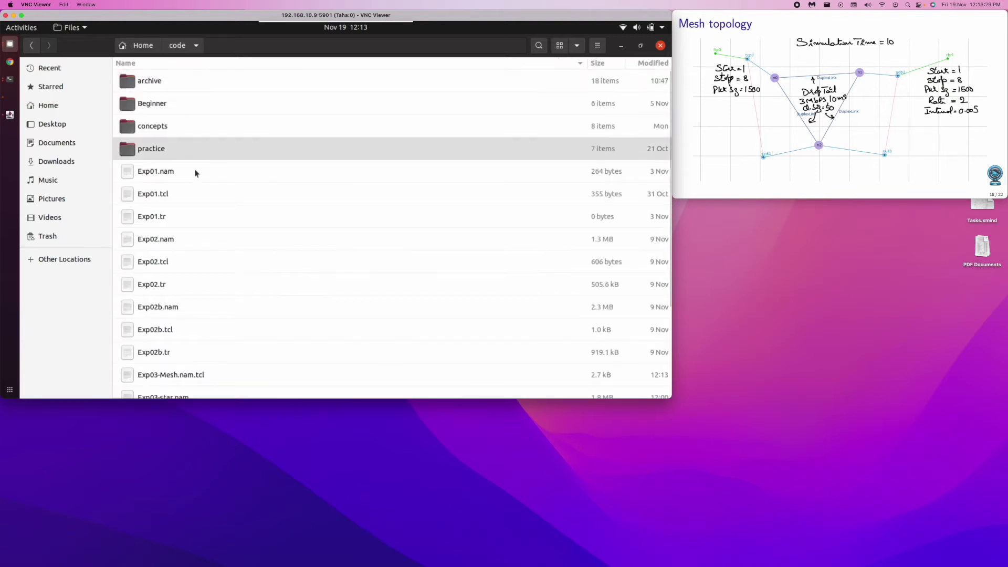
{"action": "scroll", "coordinate": [184, 315], "scroll_direction": "down", "scroll_amount": 1}
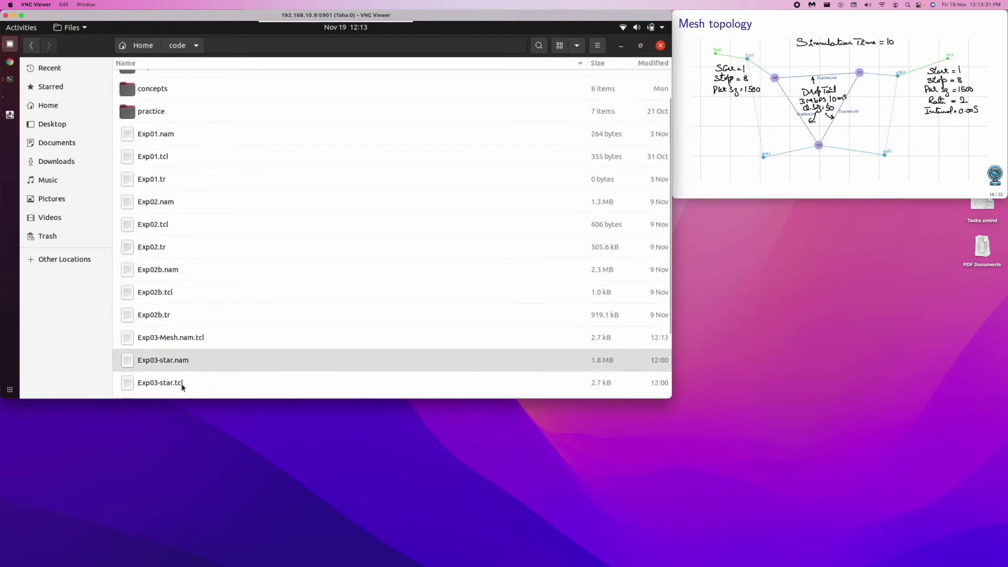
{"action": "left_click", "coordinate": [180, 337]}
{"action": "right_click", "coordinate": [183, 339]}
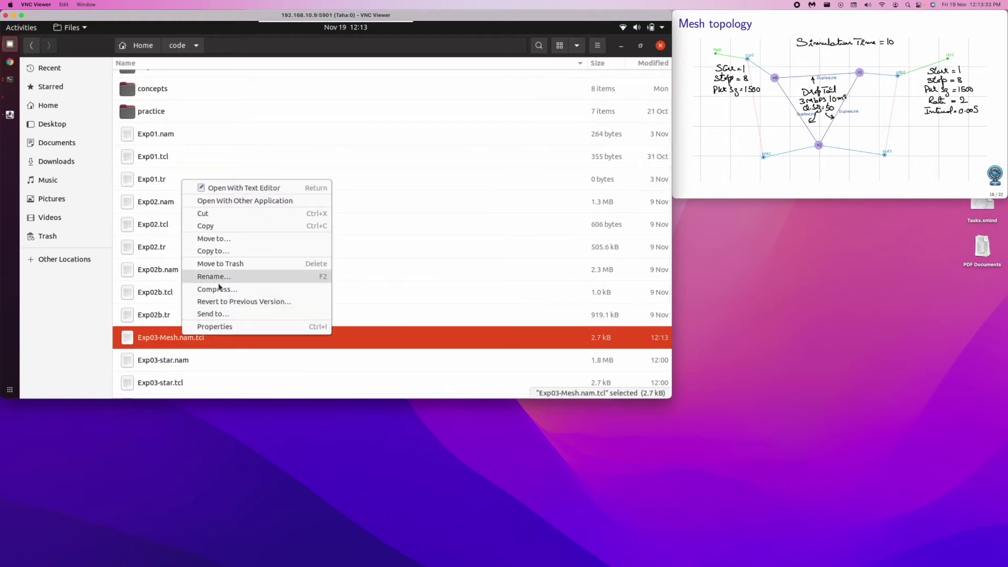
{"action": "left_click", "coordinate": [247, 277]}
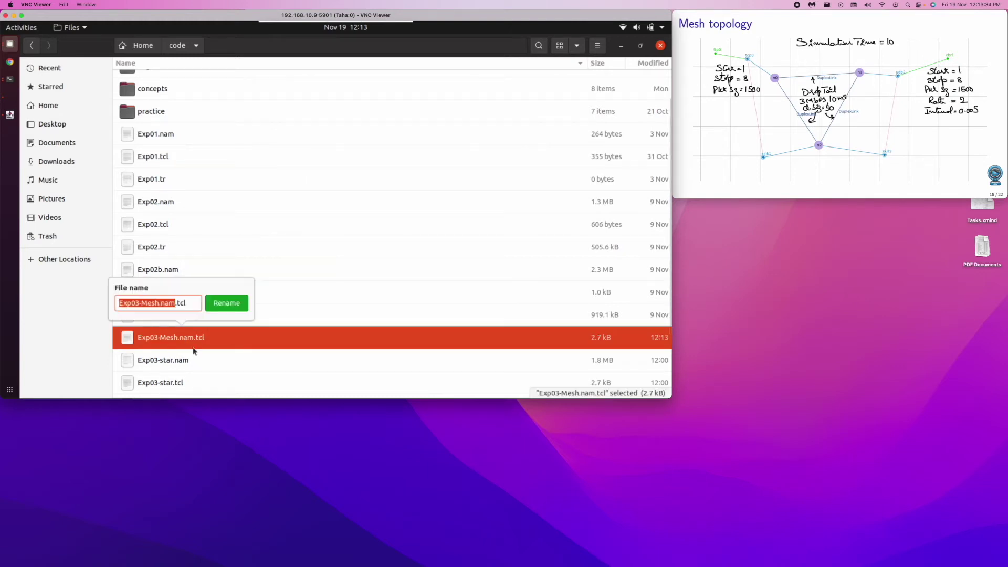
{"action": "left_click", "coordinate": [175, 304]}
{"action": "key", "text": "BackSpace"}
{"action": "key", "text": "BackSpace"}
{"action": "key", "text": "BackSpace"}
{"action": "key", "text": "BackSpace"}
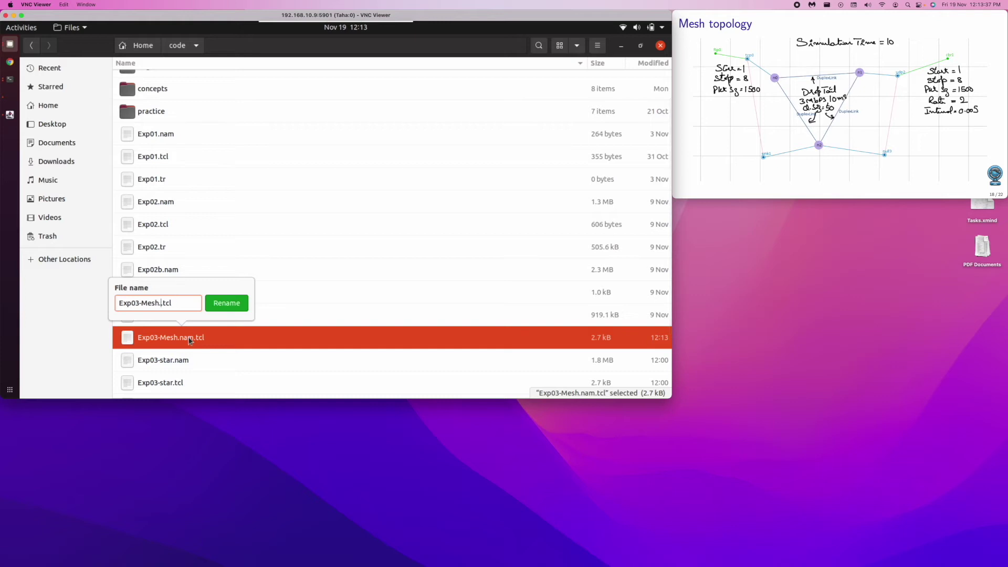
{"action": "left_click", "coordinate": [220, 303]}
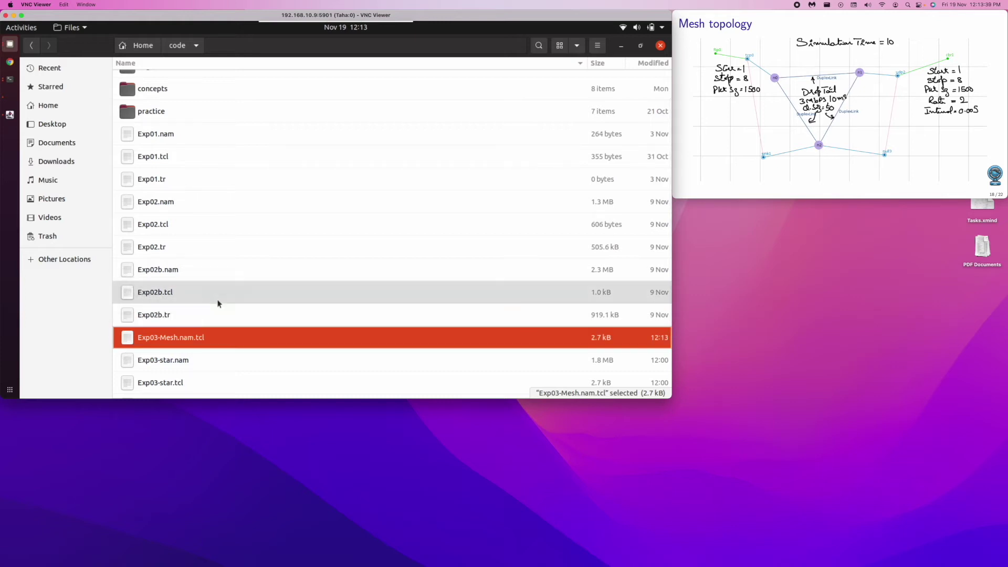
{"action": "left_click", "coordinate": [9, 79]}
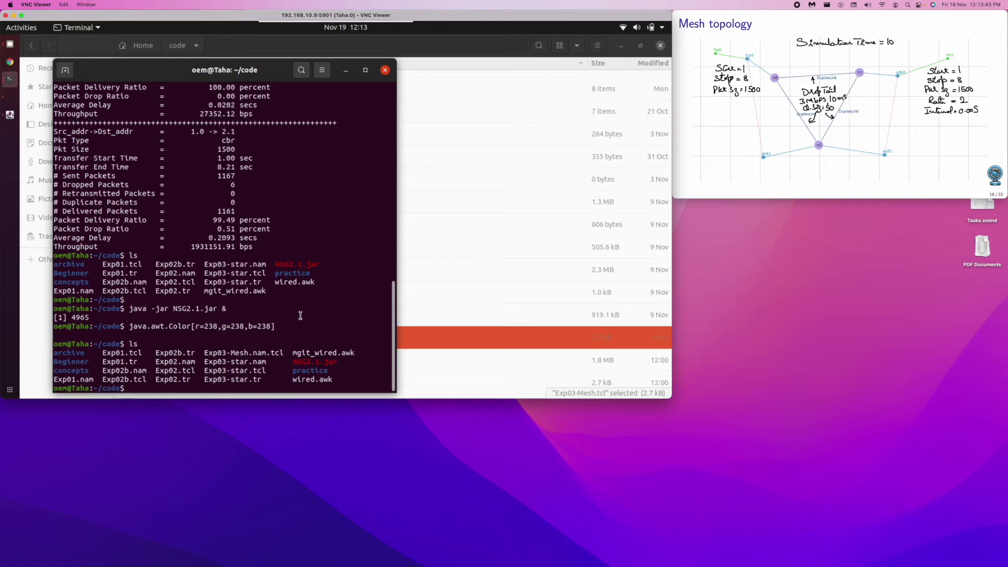
Step: Relist the folder to check Exp03-Mesh.tcl, then run 'ns Exp03-Mesh.tcl' to open NAM
{"action": "type", "text": "ls"}
{"action": "key", "text": "Return"}
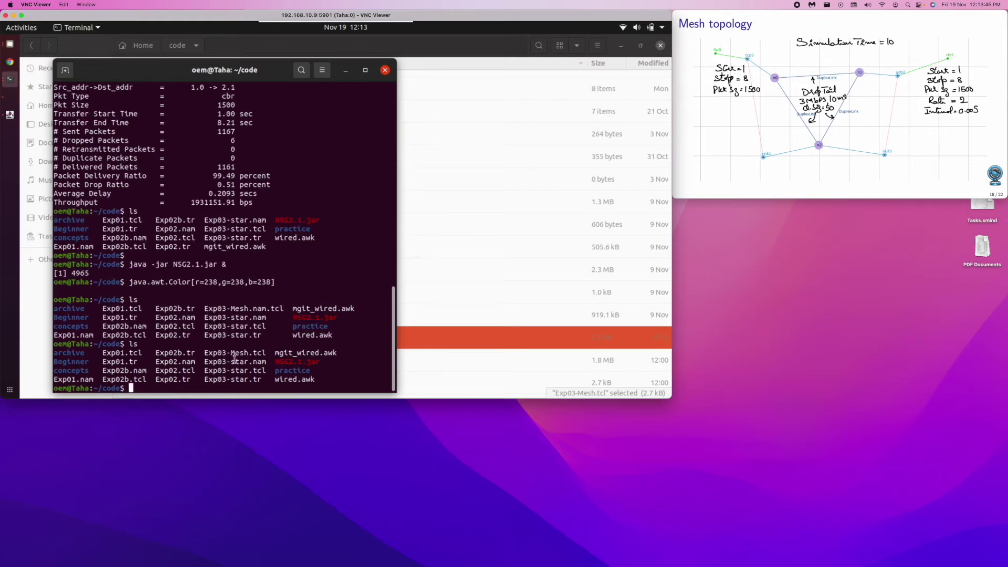
{"action": "left_click_drag", "start_coordinate": [231, 352], "coordinate": [255, 352]}
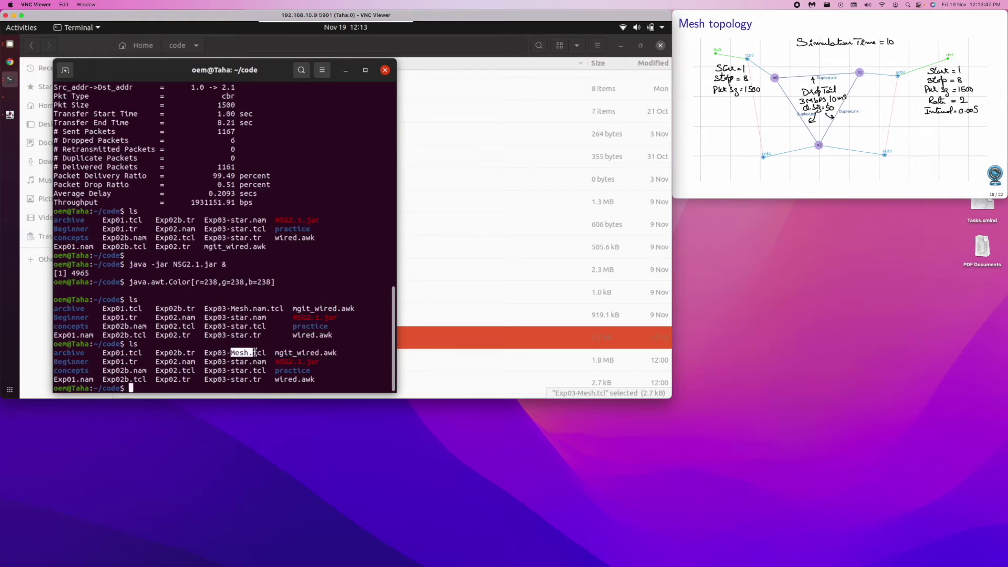
{"action": "left_click", "coordinate": [192, 388]}
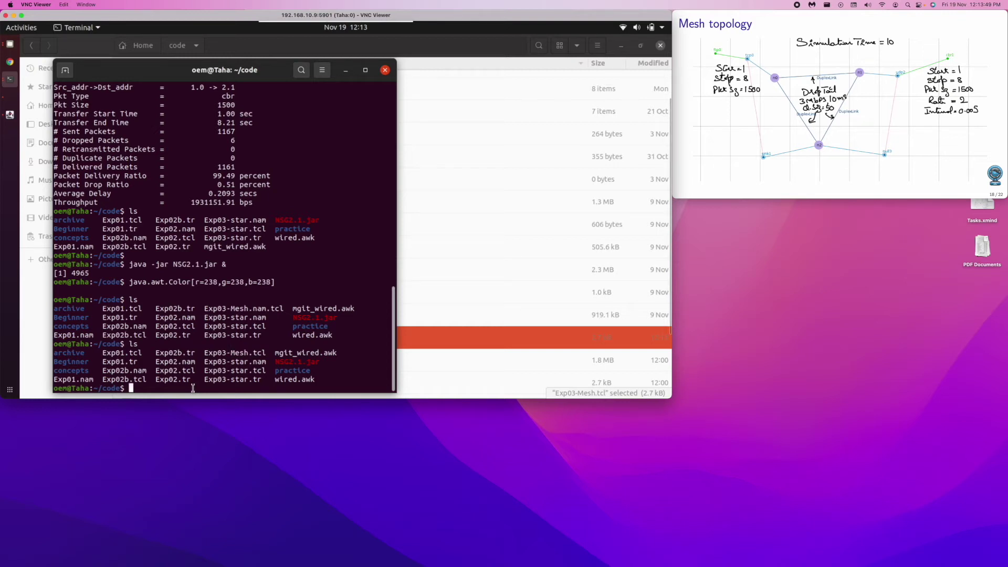
{"action": "type", "text": "ns E"}
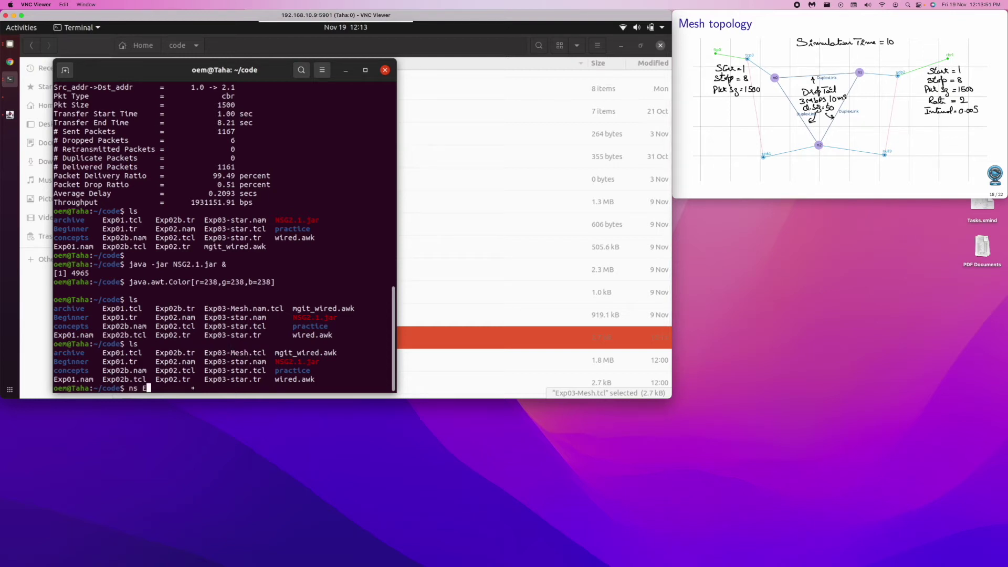
{"action": "type", "text": "xp03-Mesh.tcl"}
{"action": "key", "text": "Return"}
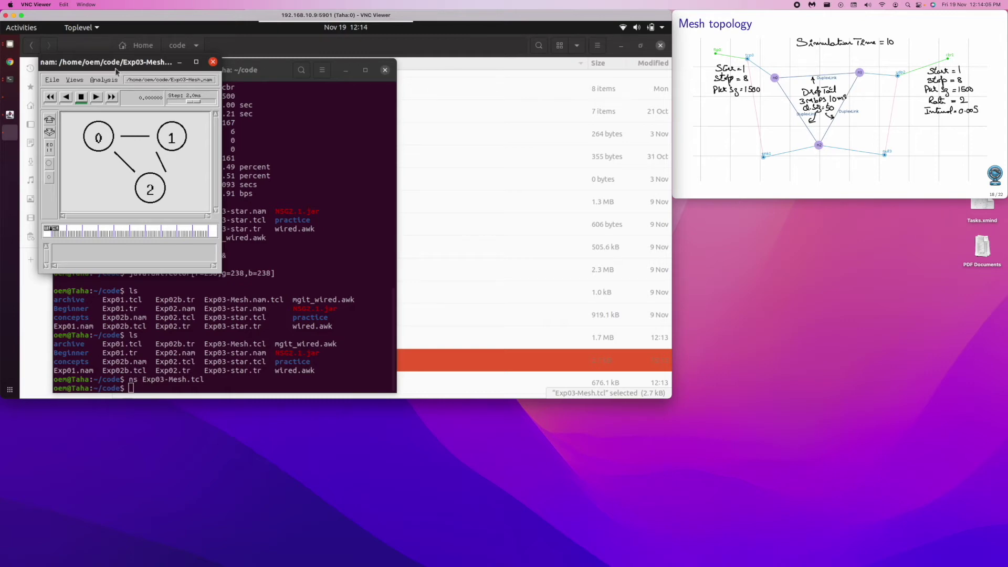
Step: Maximise NAM, zoom out, and place nodes 0 and 1 at the top with node 2 below
{"action": "left_click", "coordinate": [196, 62]}
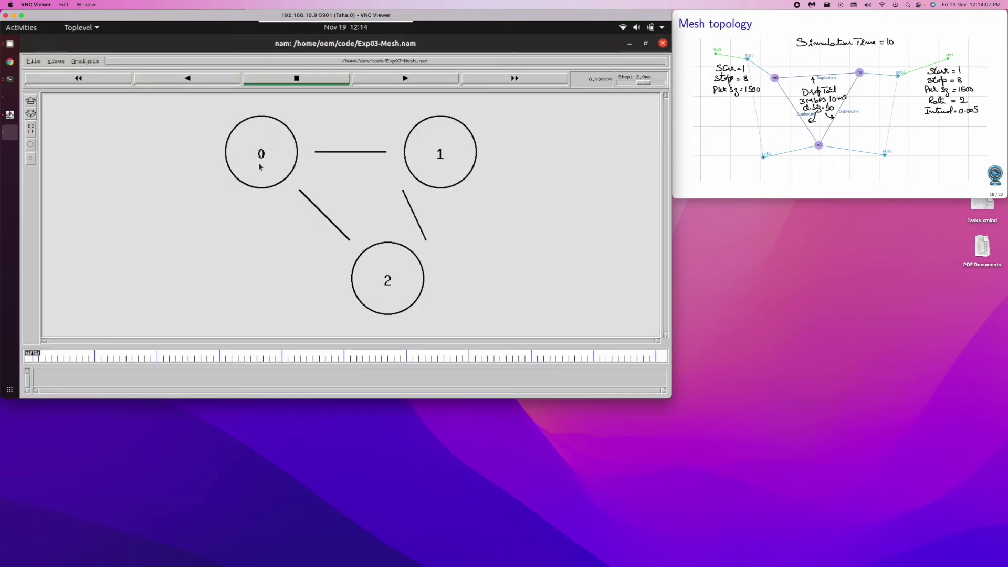
{"action": "left_click", "coordinate": [30, 116]}
{"action": "left_click", "coordinate": [31, 116]}
{"action": "left_click", "coordinate": [31, 129]}
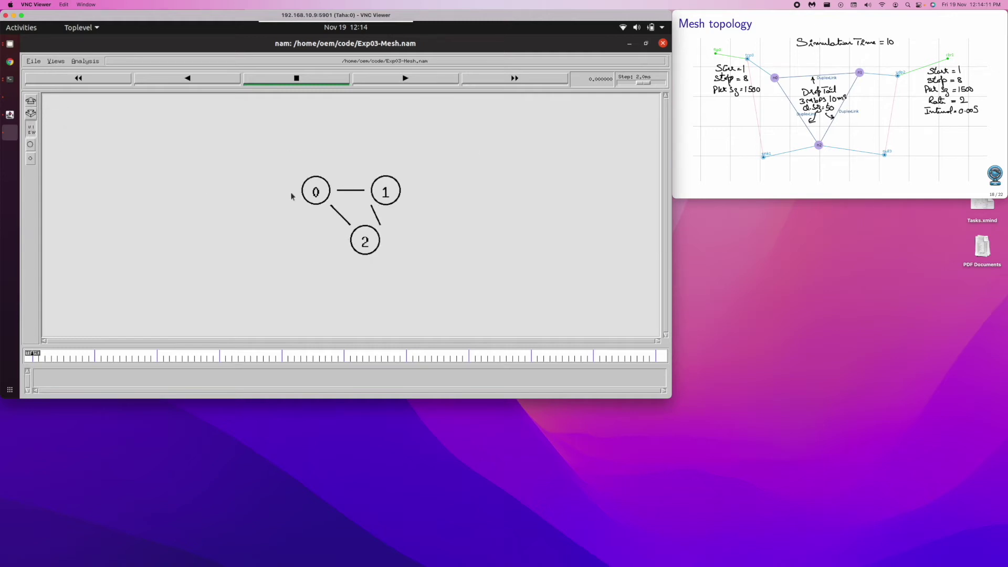
{"action": "left_click_drag", "start_coordinate": [316, 194], "coordinate": [208, 176]}
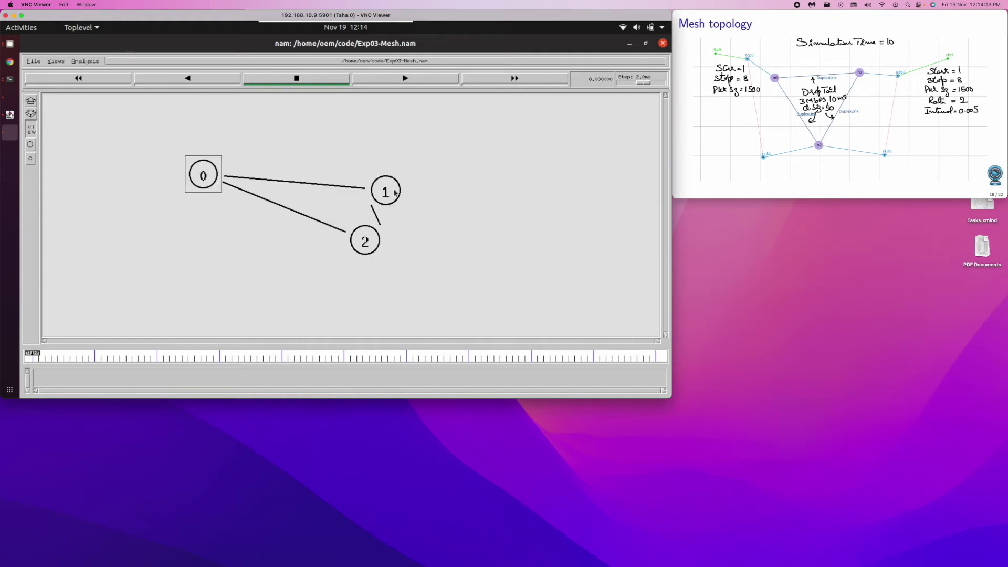
{"action": "left_click_drag", "start_coordinate": [395, 193], "coordinate": [477, 171]}
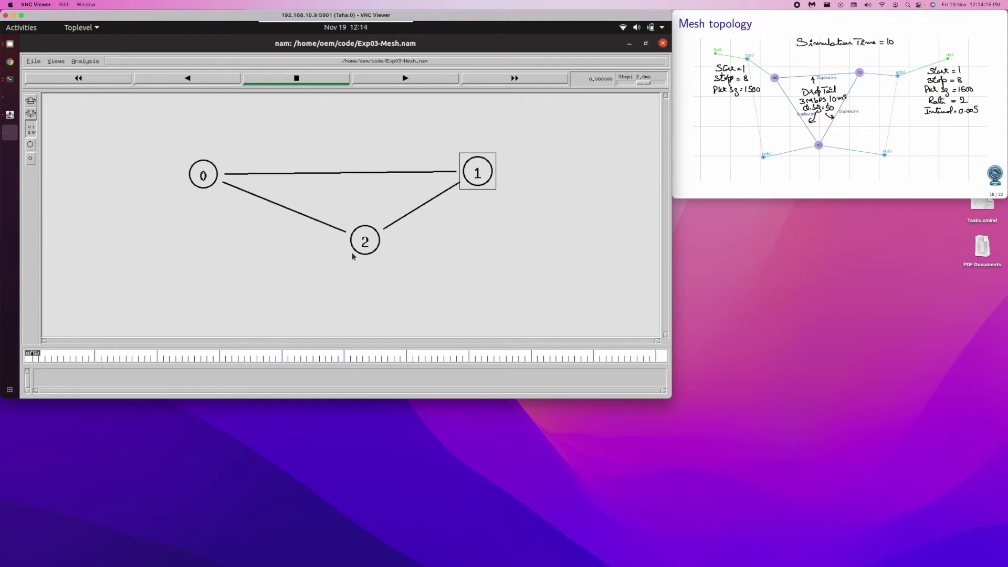
{"action": "left_click_drag", "start_coordinate": [361, 250], "coordinate": [329, 300]}
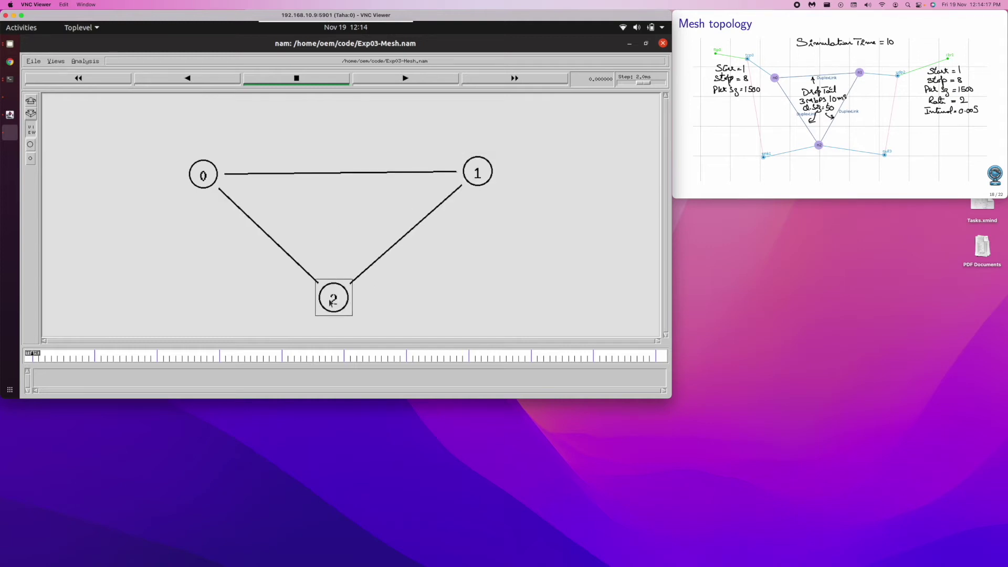
Step: Play the mesh animation to about 9.32 s, varying the step speed along the way
{"action": "left_click", "coordinate": [410, 118]}
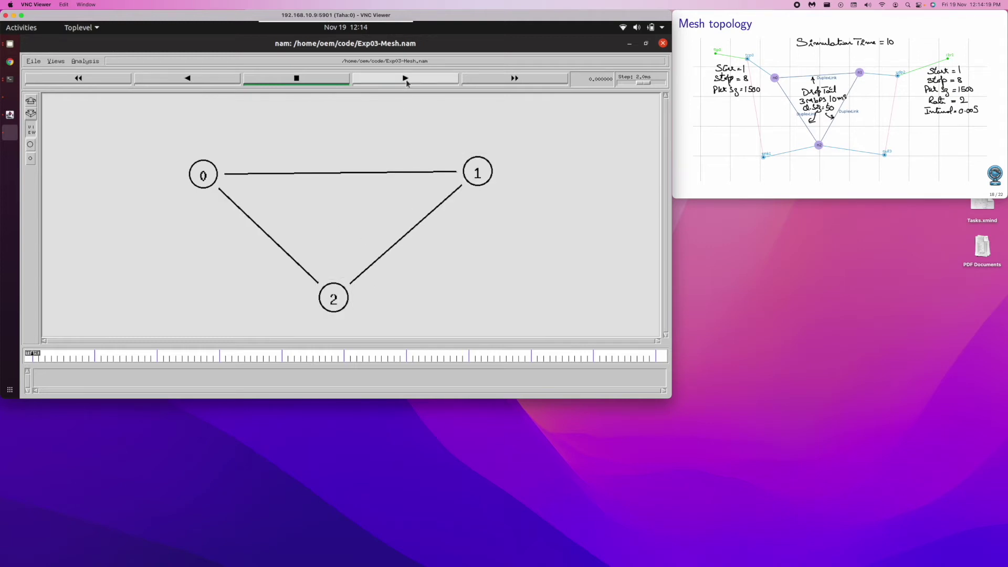
{"action": "left_click", "coordinate": [405, 78]}
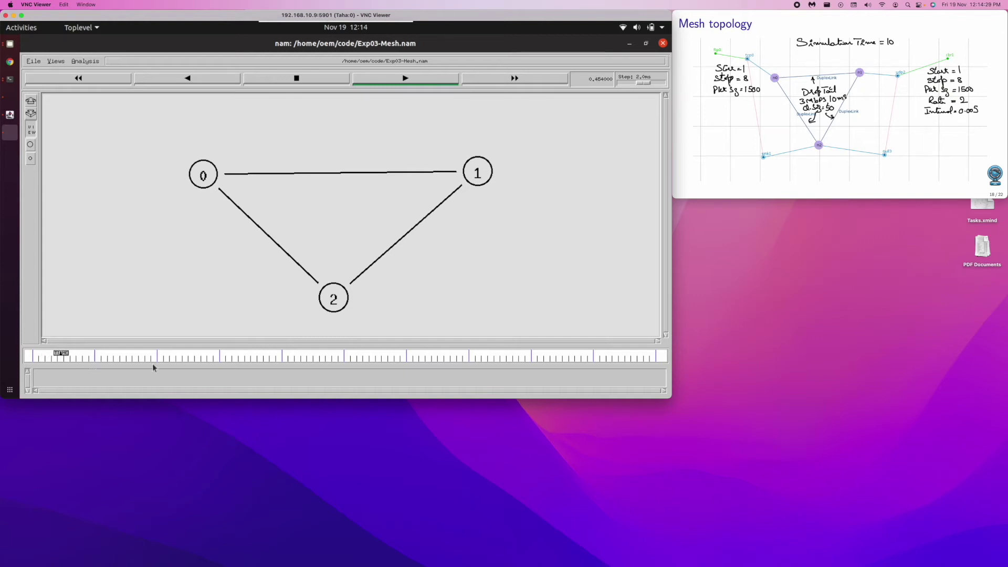
{"action": "left_click", "coordinate": [648, 85]}
{"action": "left_click", "coordinate": [653, 86]}
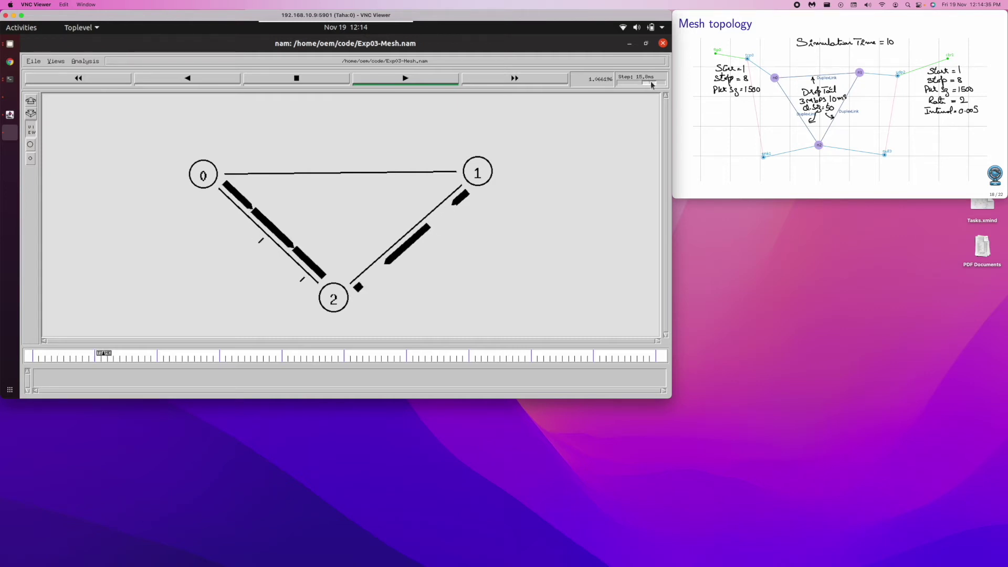
{"action": "left_click_drag", "start_coordinate": [653, 85], "coordinate": [640, 83]}
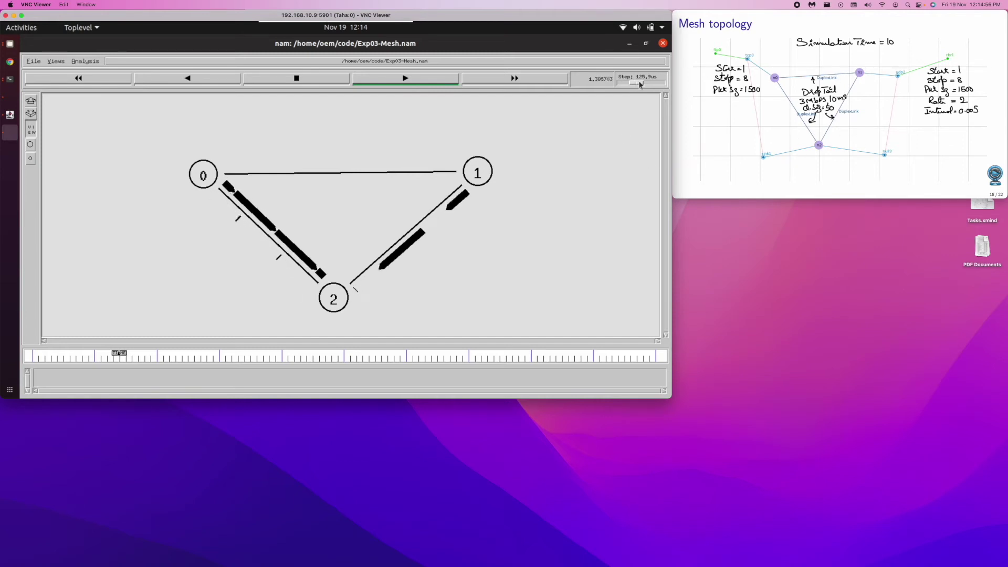
{"action": "left_click_drag", "start_coordinate": [637, 83], "coordinate": [662, 83]}
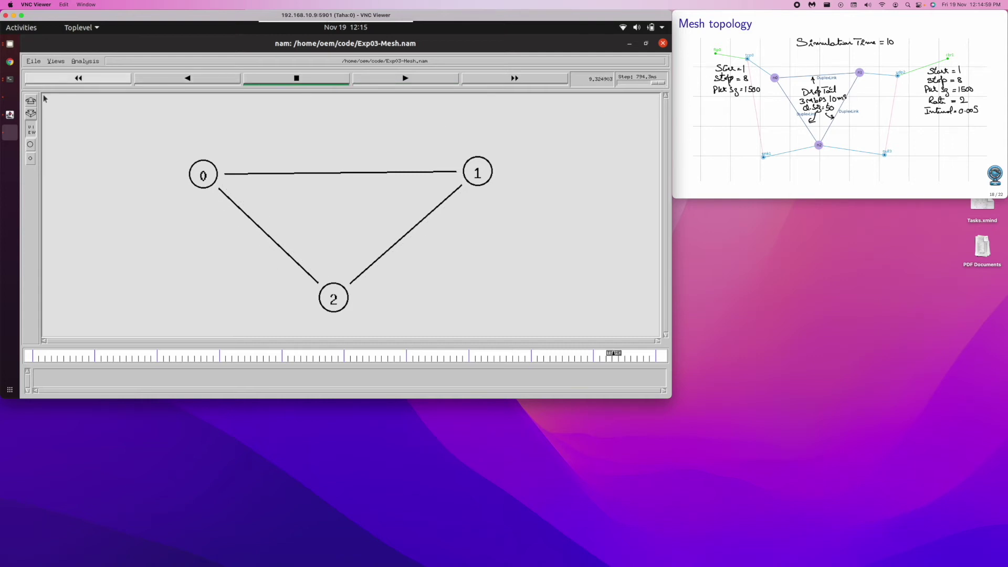
{"action": "left_click", "coordinate": [35, 62]}
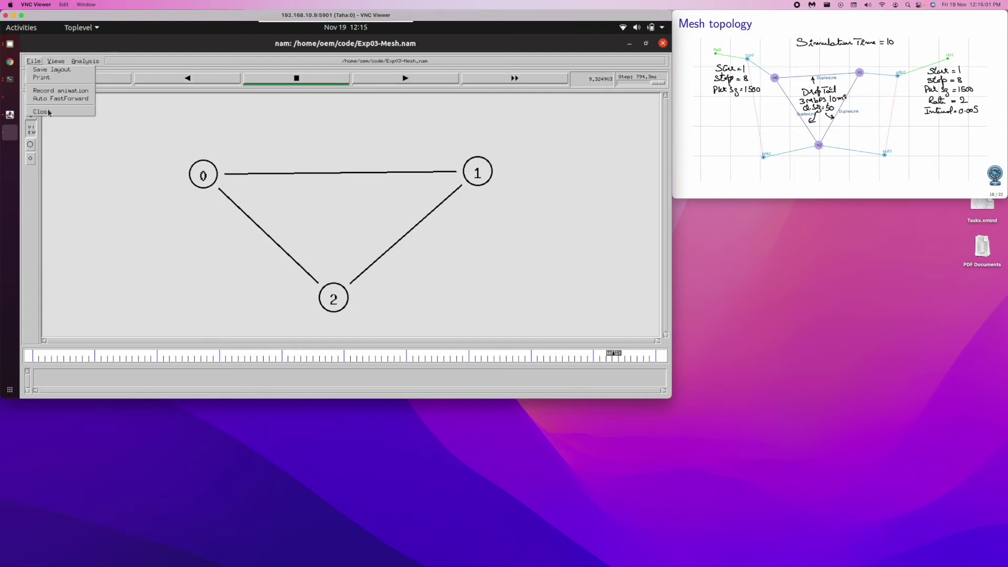
Step: Close NAM and exit NSG2 via System > Exit, leaving a fresh terminal prompt
{"action": "left_click", "coordinate": [48, 111]}
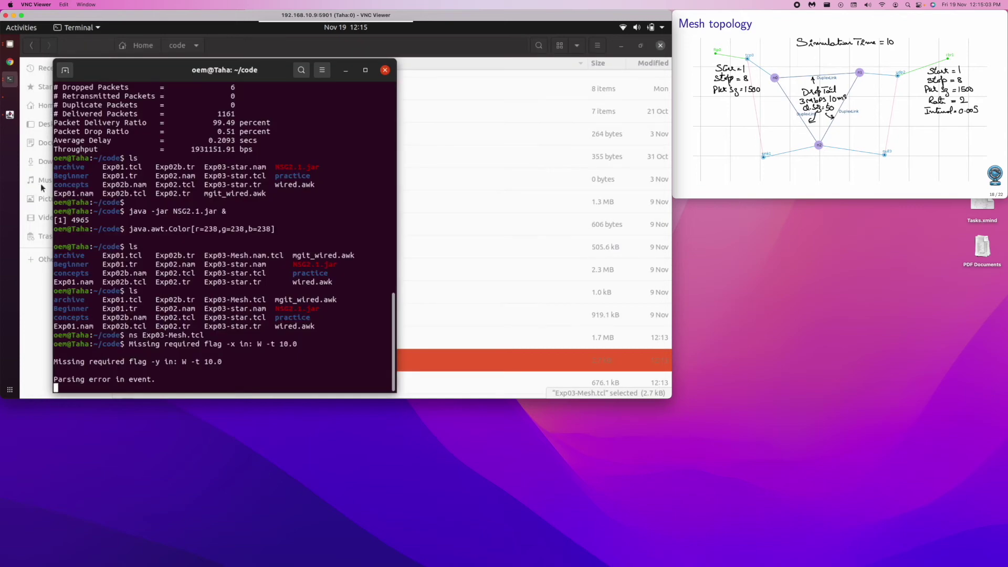
{"action": "left_click", "coordinate": [9, 116]}
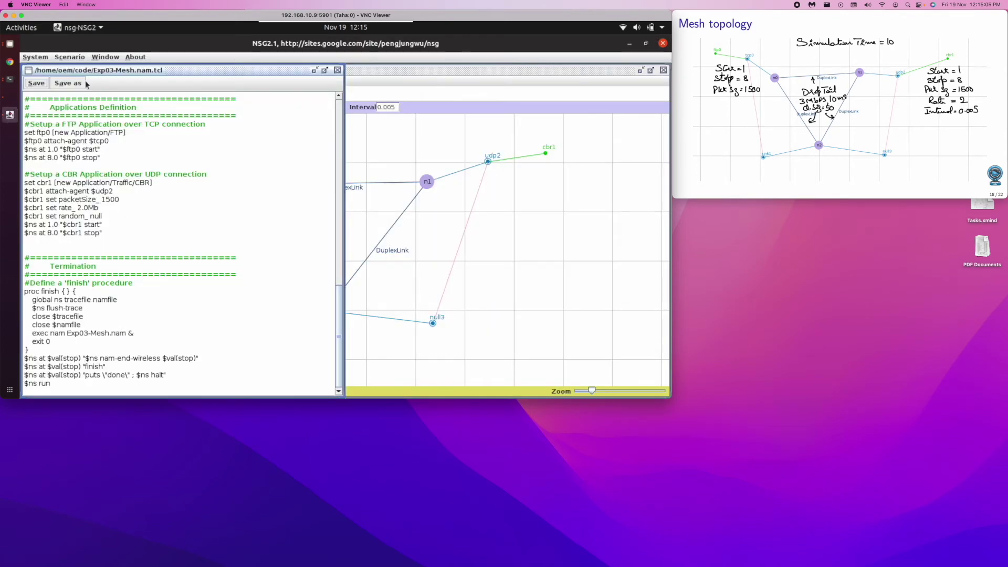
{"action": "left_click", "coordinate": [41, 58]}
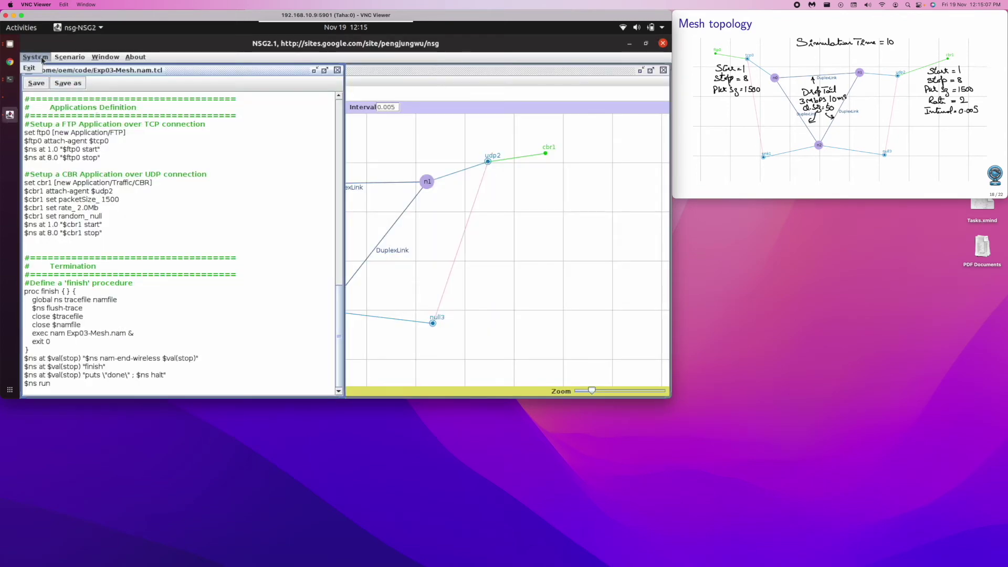
{"action": "left_click", "coordinate": [37, 70]}
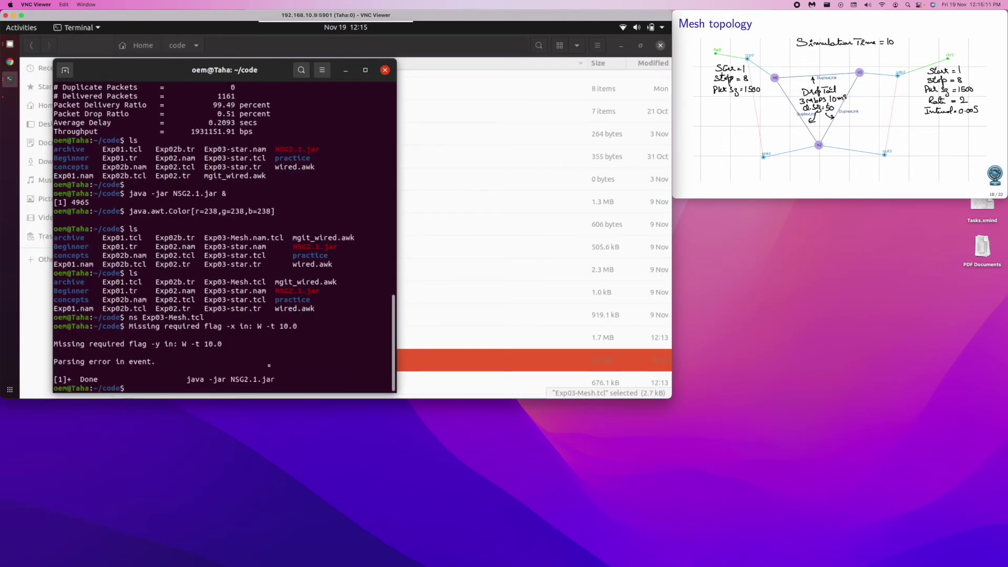
{"action": "key", "text": "Return"}
Step: List the code folder to confirm the Exp03-Mesh.tr trace file exists
{"action": "type", "text": "ls"}
{"action": "key", "text": "Return"}
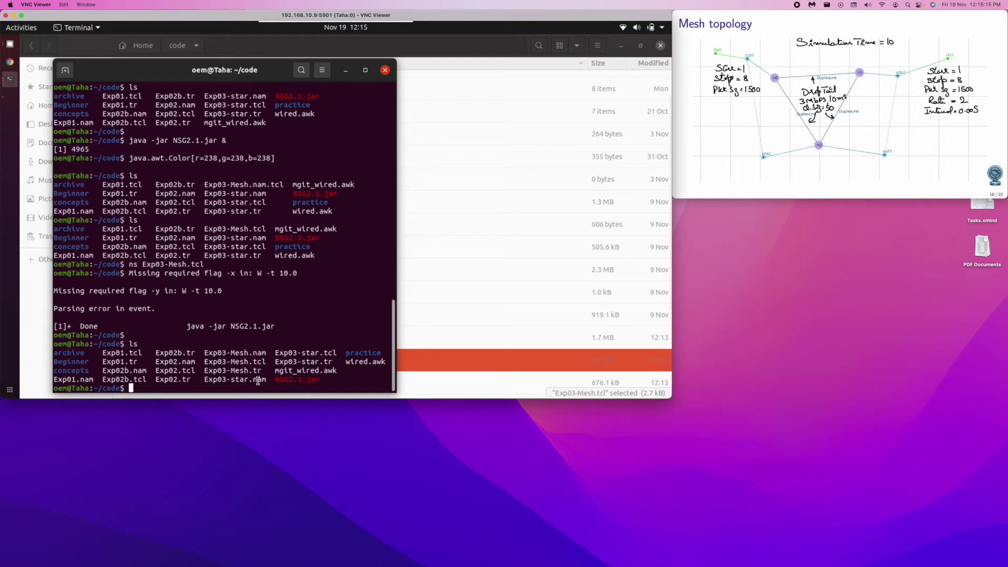
{"action": "left_click_drag", "start_coordinate": [205, 370], "coordinate": [260, 371]}
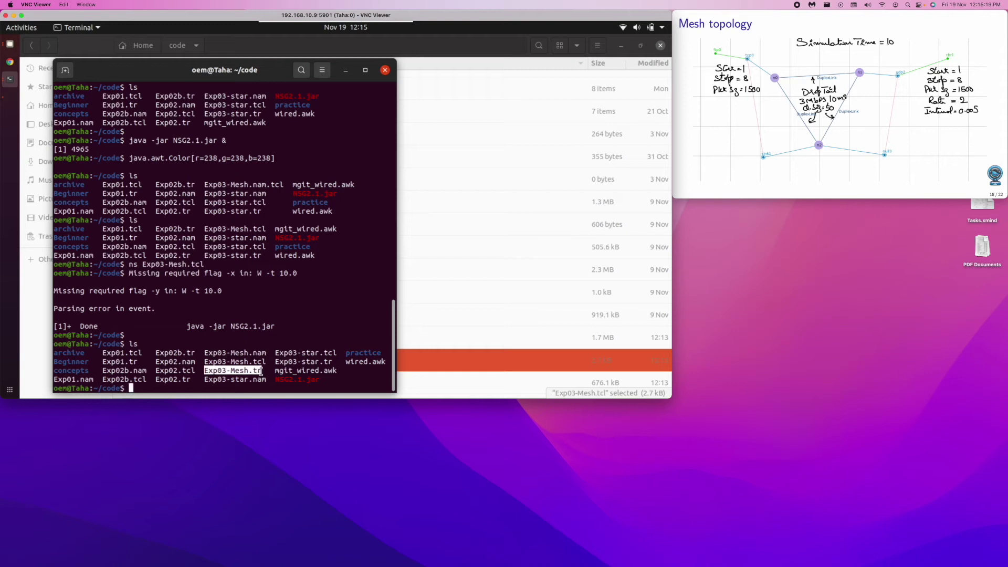
{"action": "left_click", "coordinate": [237, 389]}
Step: Run awk -f mgit_wired.awk Exp03-Mesh.tr to print the per-flow packet statistics
{"action": "type", "text": "awk -f"}
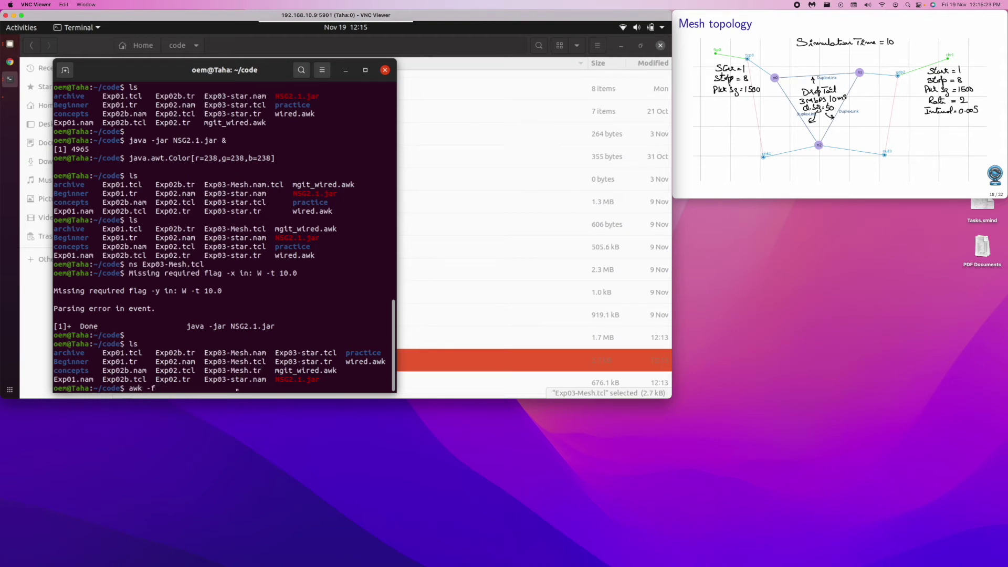
{"action": "type", "text": " mg"}
{"action": "key", "text": "Tab"}
{"action": "type", "text": "Exp03-Mesh.tr"}
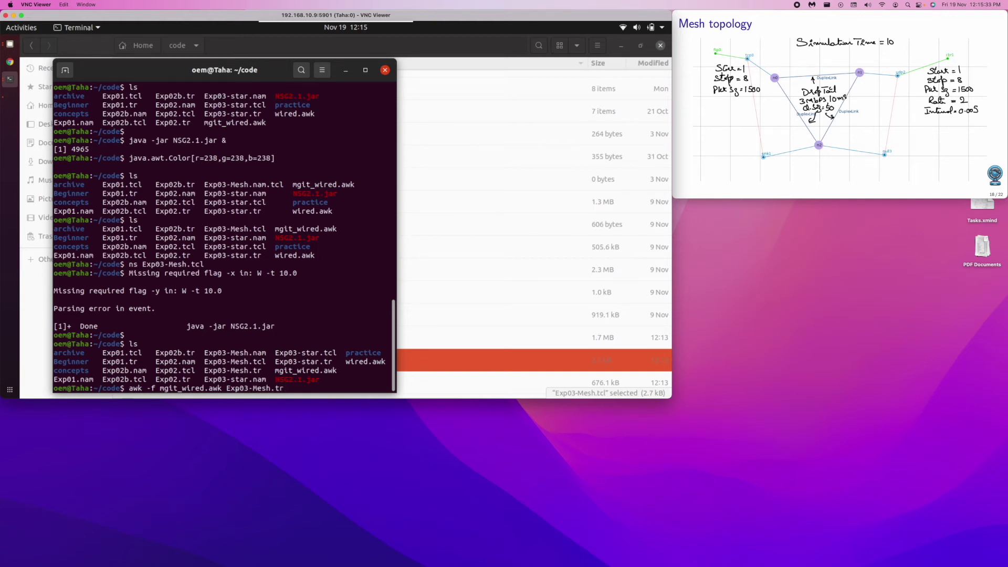
{"action": "key", "text": "Return"}
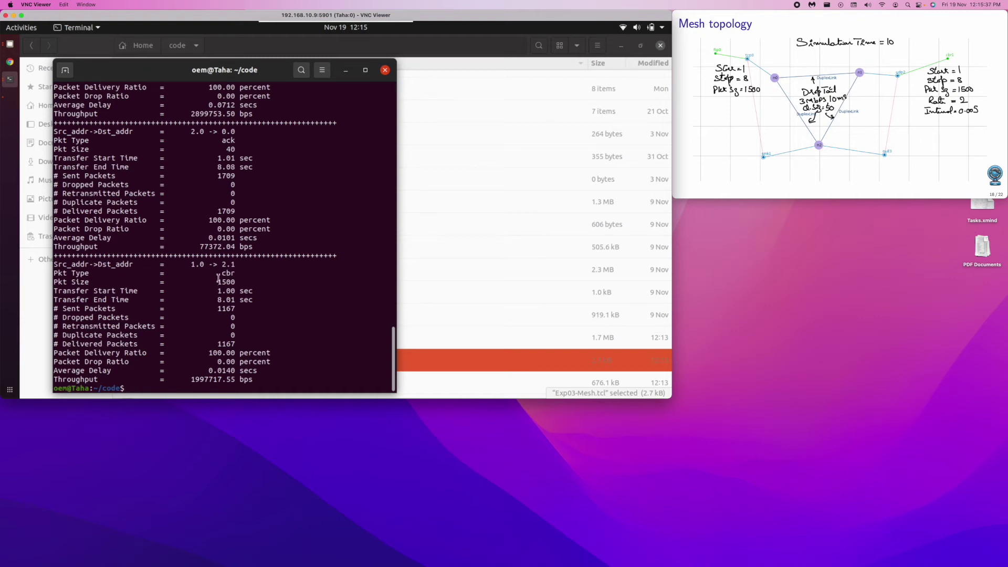
Step: Review the tcp, ack and cbr flow results, all at 100% delivery
{"action": "left_click_drag", "start_coordinate": [217, 272], "coordinate": [236, 273]}
{"action": "left_click", "coordinate": [239, 141]}
{"action": "left_click_drag", "start_coordinate": [239, 140], "coordinate": [220, 141]}
{"action": "scroll", "coordinate": [395, 340], "scroll_direction": "up", "scroll_amount": 1}
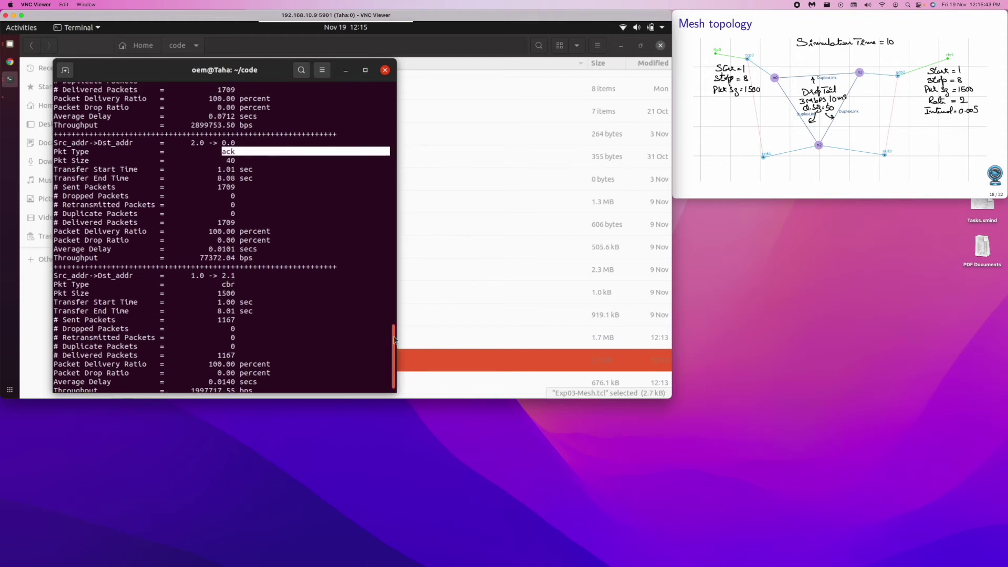
{"action": "left_click_drag", "start_coordinate": [395, 340], "coordinate": [396, 318]}
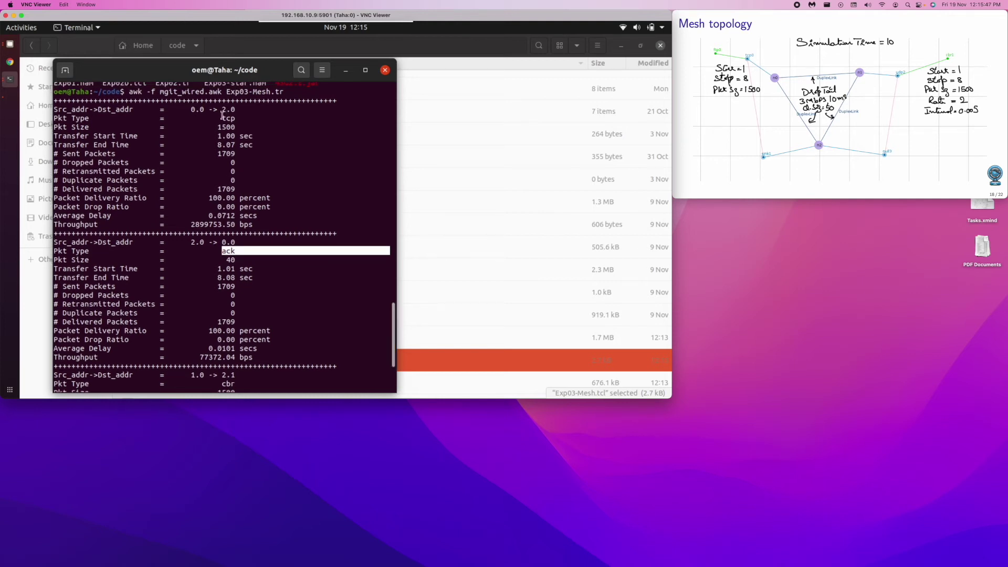
{"action": "left_click_drag", "start_coordinate": [222, 118], "coordinate": [235, 116]}
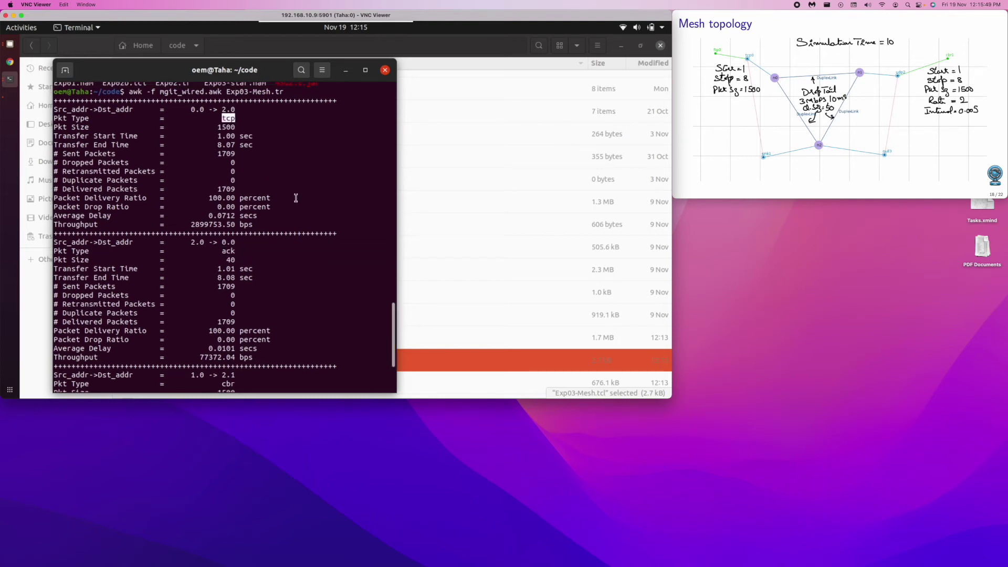
{"action": "left_click", "coordinate": [788, 19]}
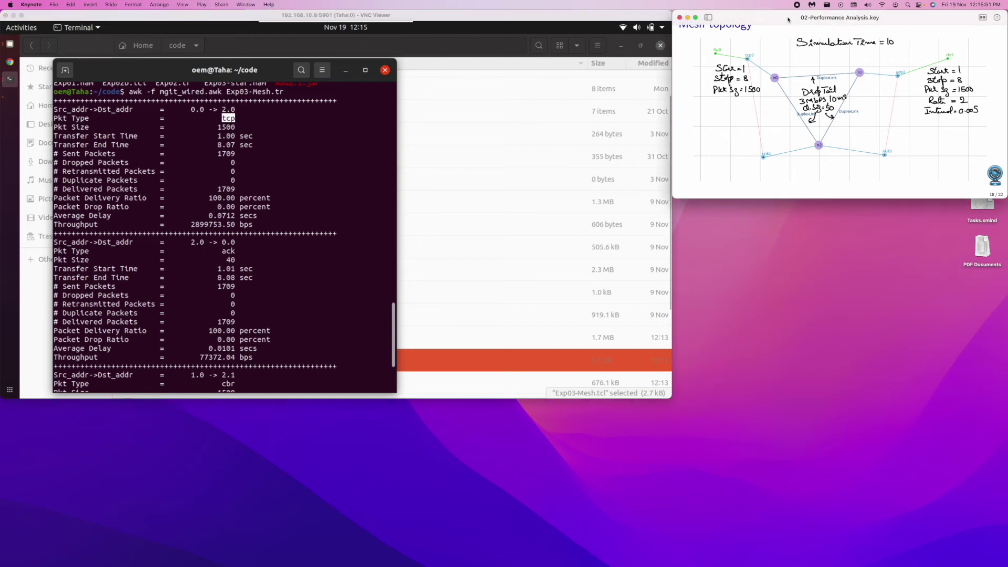
Step: Go to the Performance parameters slide for the Mesh TCP figures (1709 packets, 0.073 delay, 2.9 Mbps)
{"action": "key", "text": "Right"}
{"action": "key", "text": "Right"}
{"action": "key", "text": "Right"}
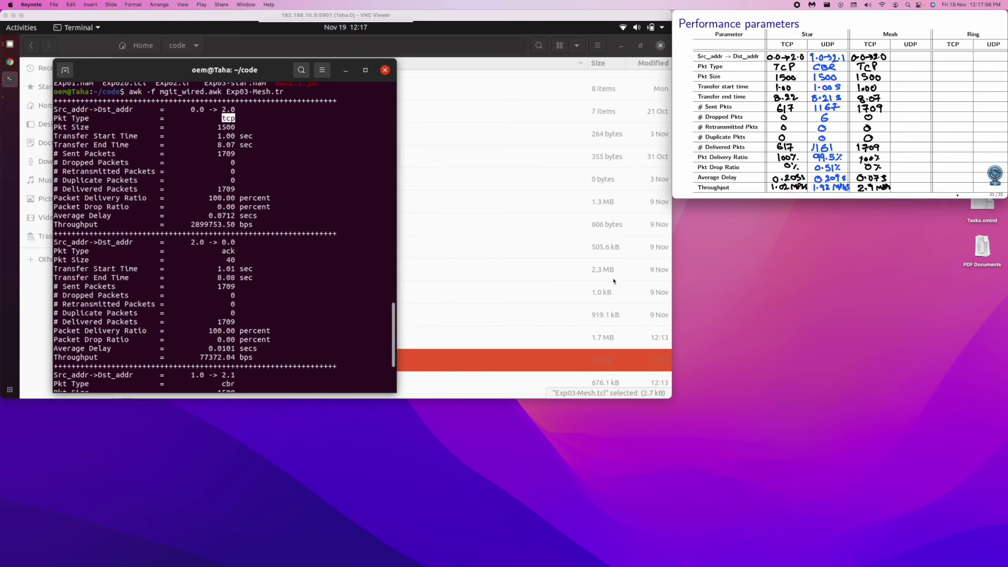
Step: Return to the terminal and scroll to the 1.0→2.1 cbr flow: 1167 packets, 0.0140 s delay
{"action": "left_click", "coordinate": [395, 317]}
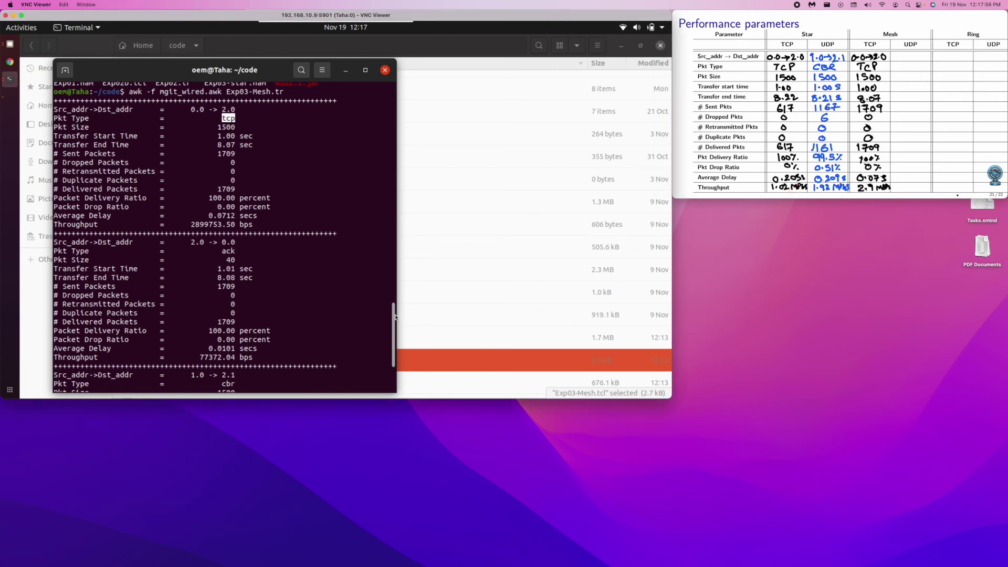
{"action": "scroll", "coordinate": [396, 317], "scroll_direction": "down", "scroll_amount": 4}
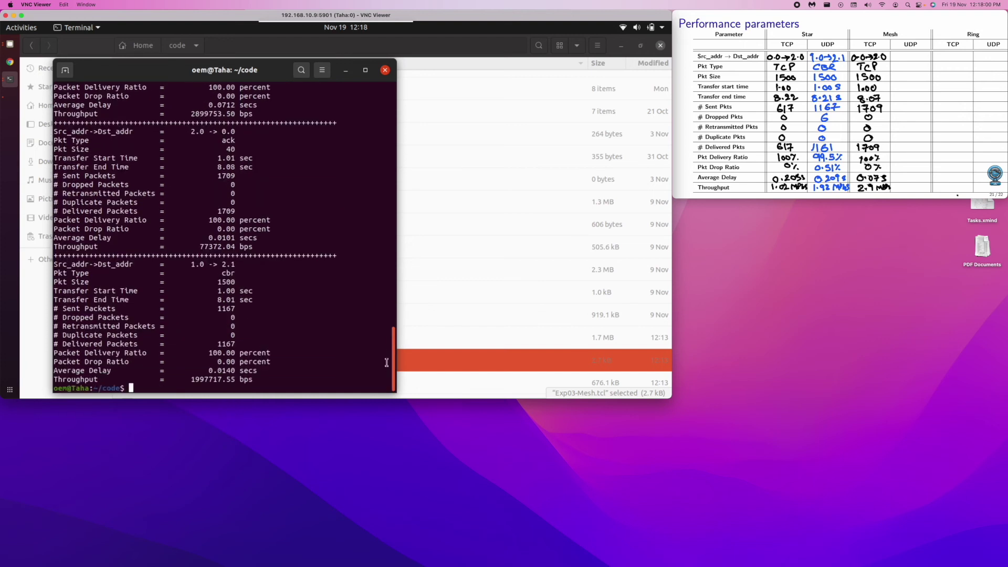